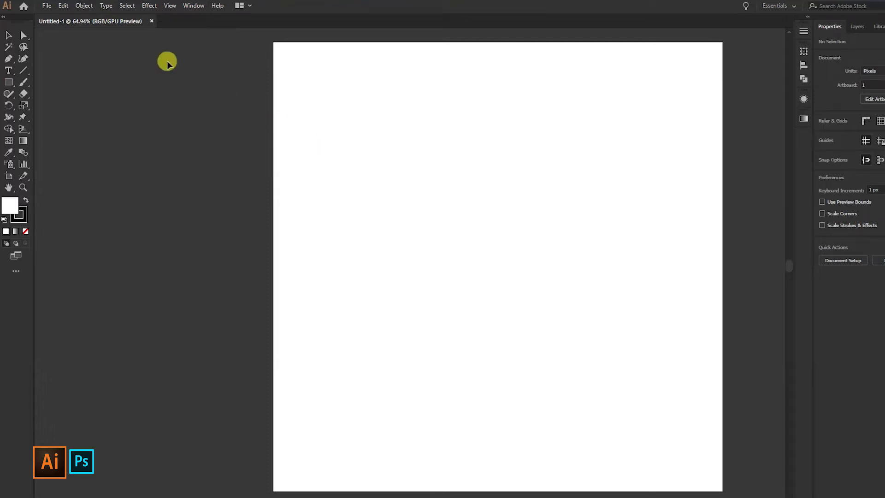
Open the File menu to begin a new document.
left_click(50, 6)
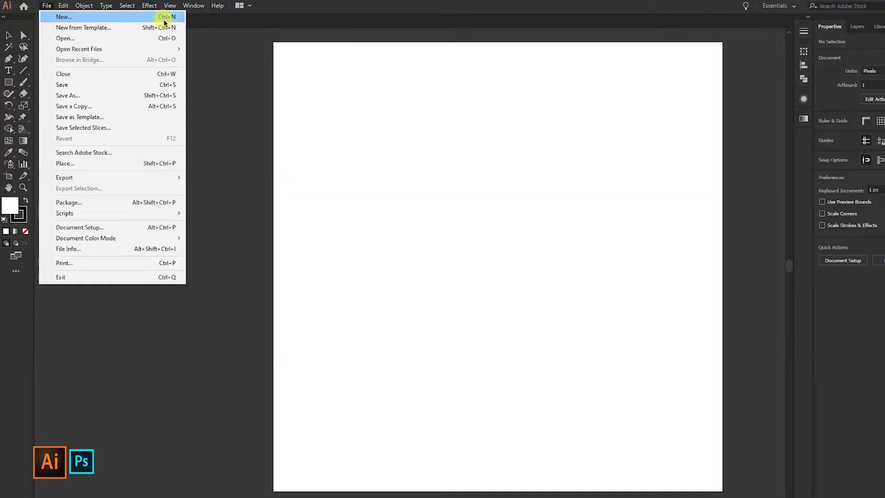
Create a new 1024 × 768 px document.
left_click(113, 17)
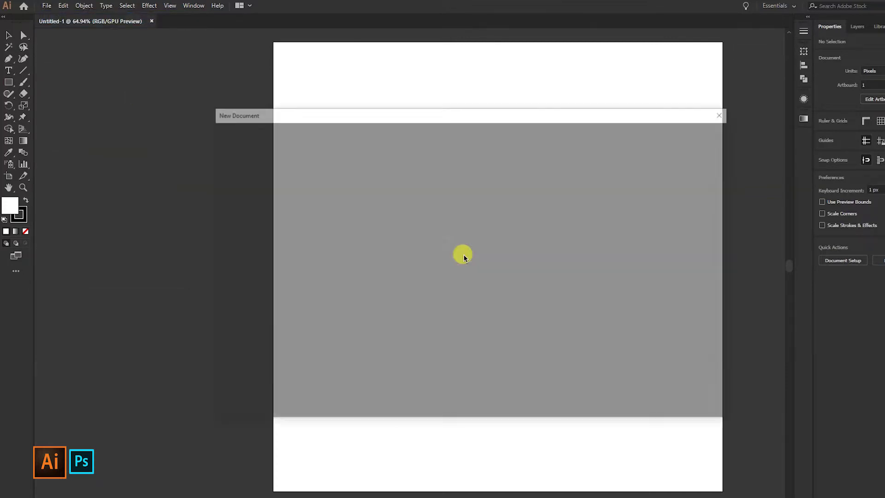
double_click(608, 201)
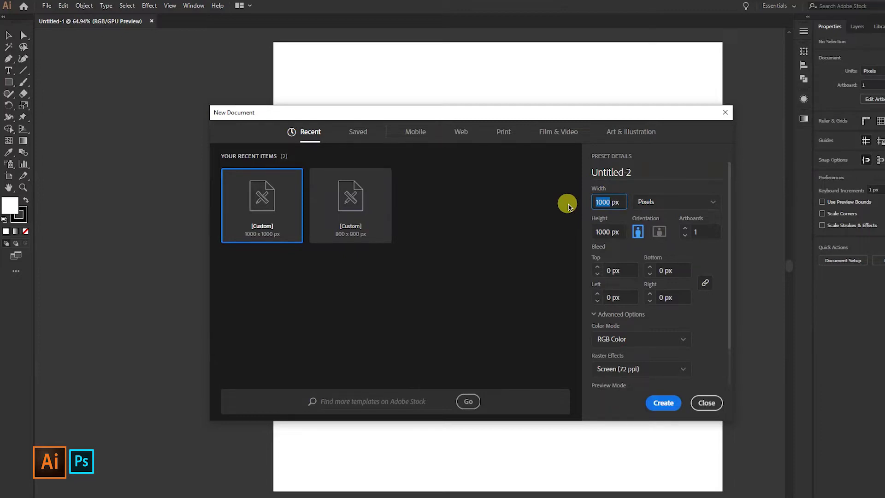
key("Tab")
type("768")
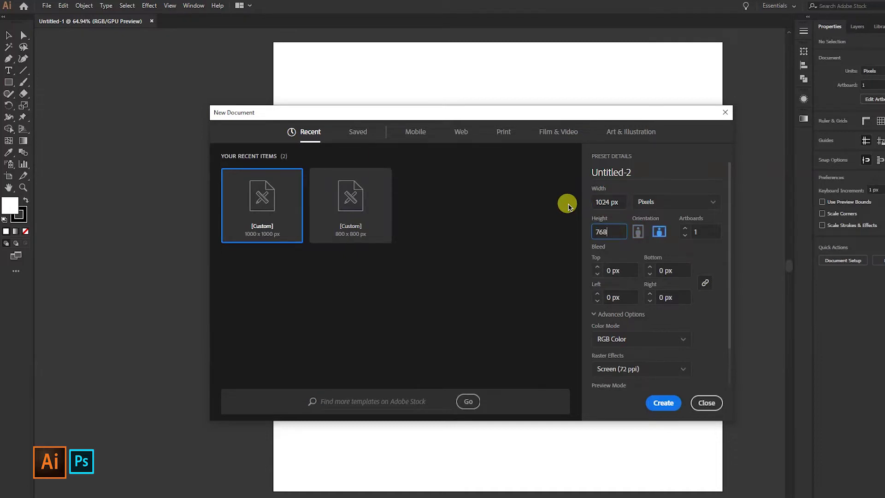
left_click(663, 403)
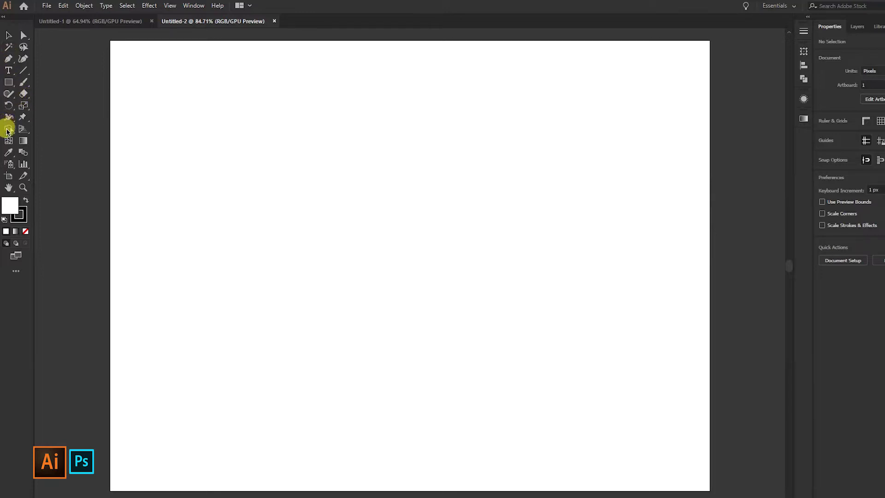
Draw a full-artboard background rectangle filled dark navy RGB 27, 20, 67 (#1B1443).
left_click(9, 83)
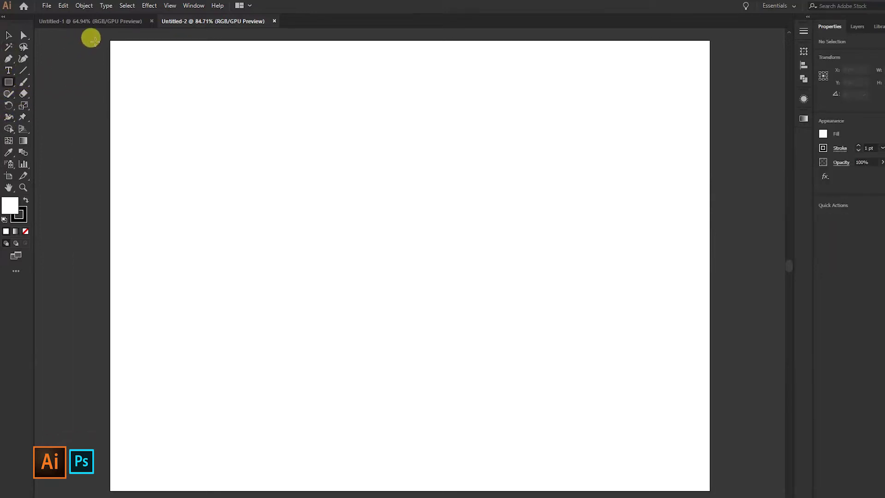
left_click_drag(110, 40, 710, 491)
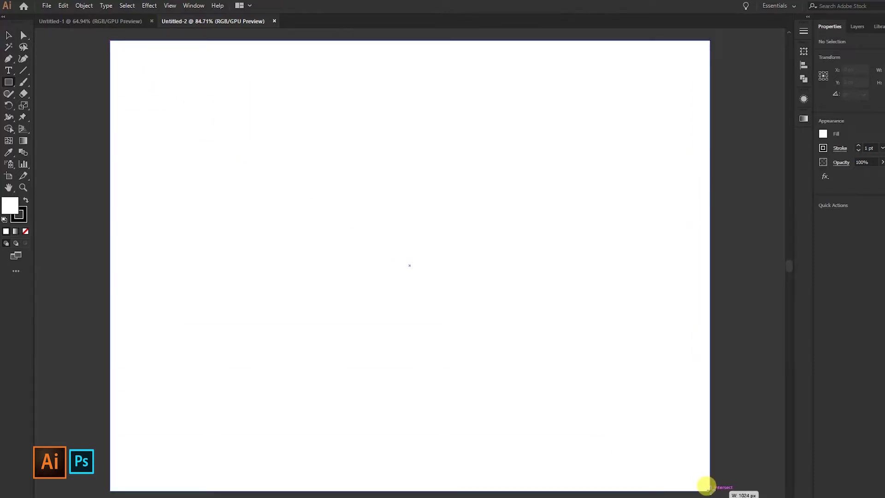
left_click(823, 134)
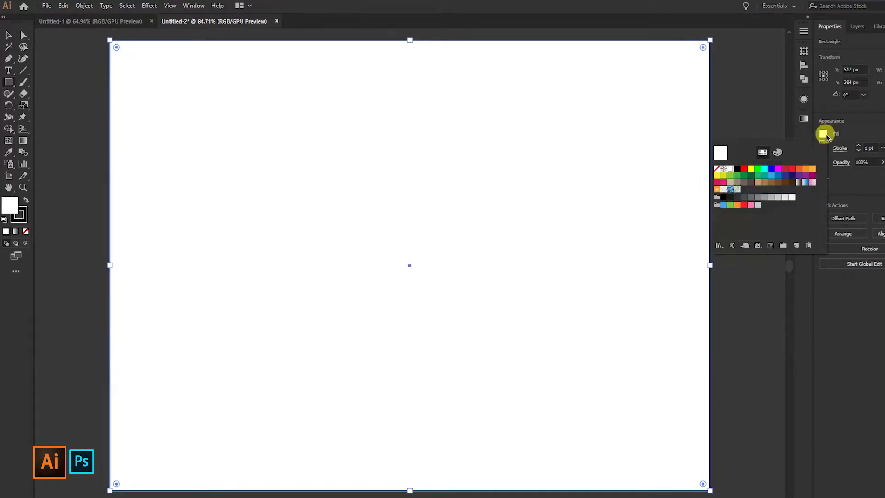
left_click(771, 169)
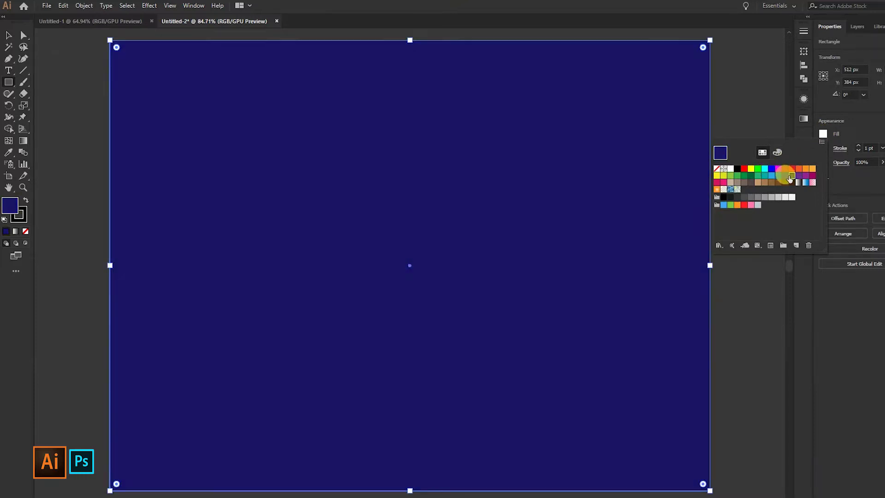
left_click(777, 152)
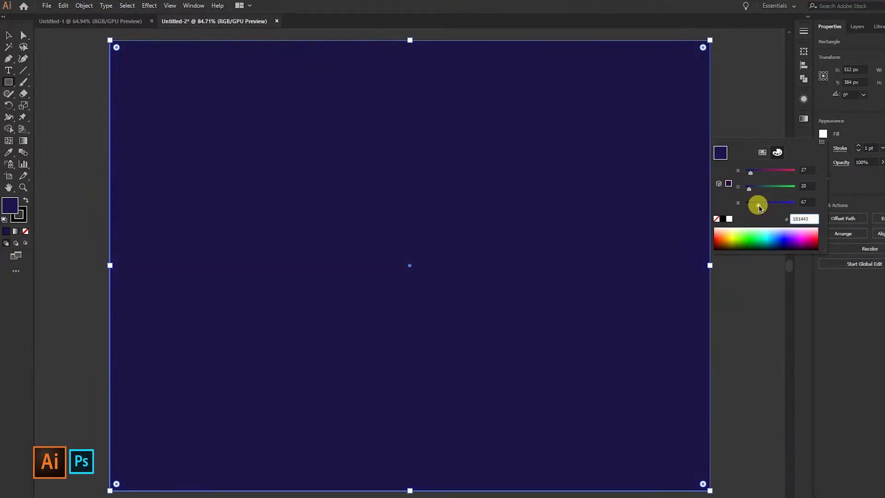
left_click(15, 39)
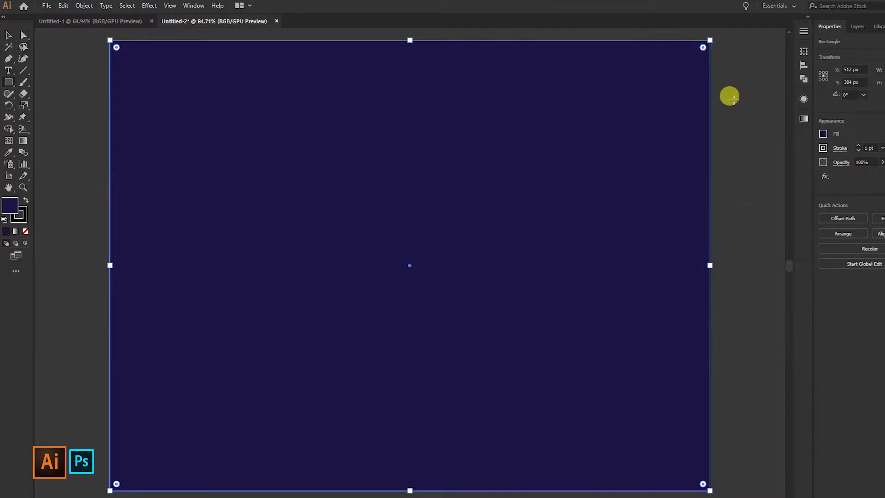
left_click(8, 35)
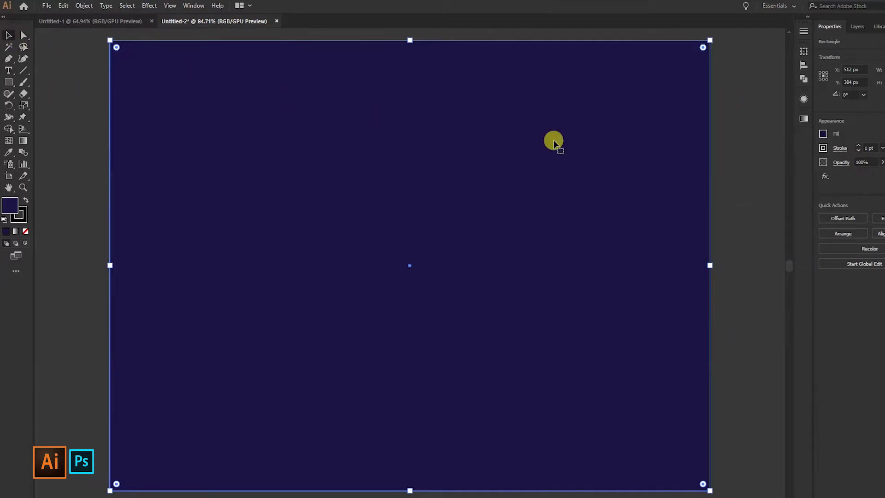
left_click(728, 104)
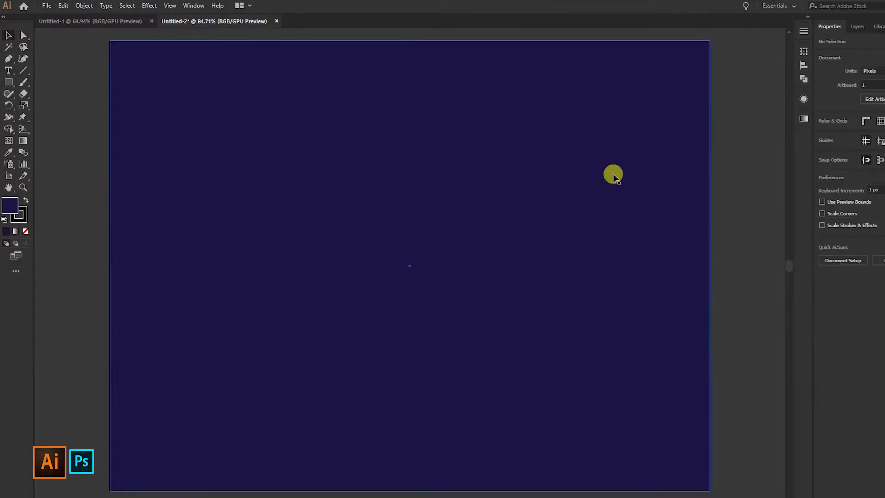
left_click(7, 82)
Draw a full-width rectangle across the artboard's middle and fill it light tan.
left_click_drag(110, 169, 708, 338)
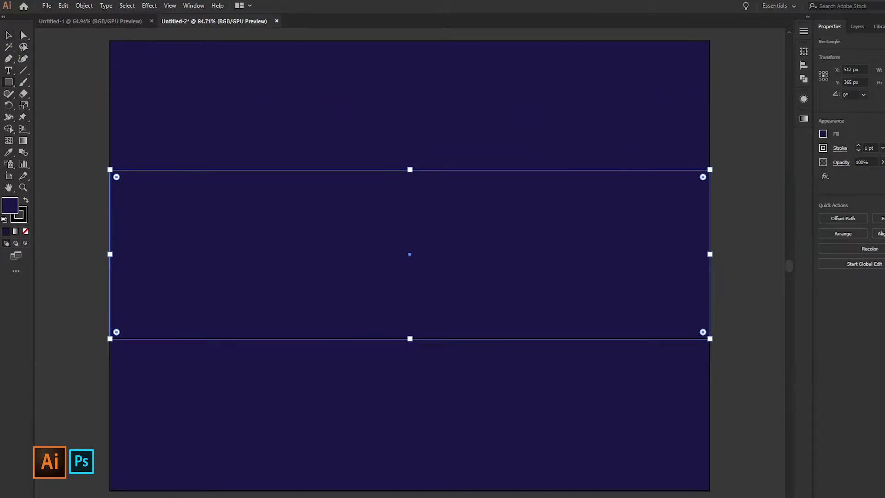
left_click(824, 135)
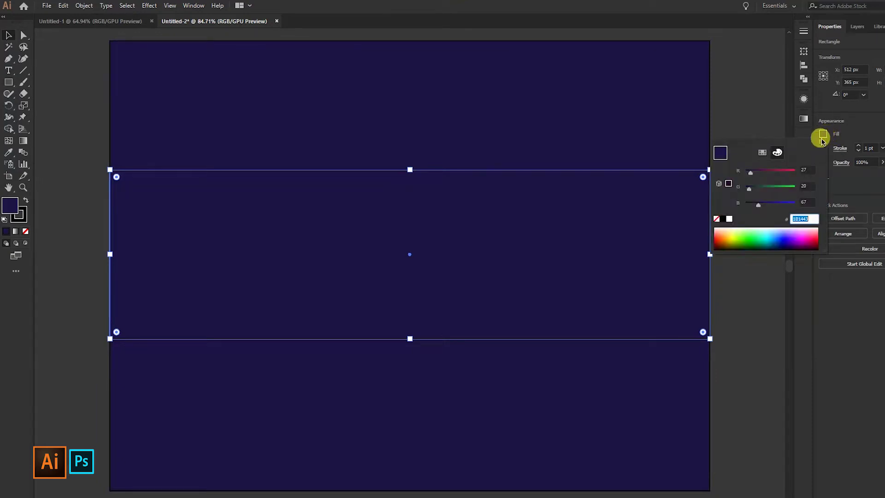
left_click(764, 151)
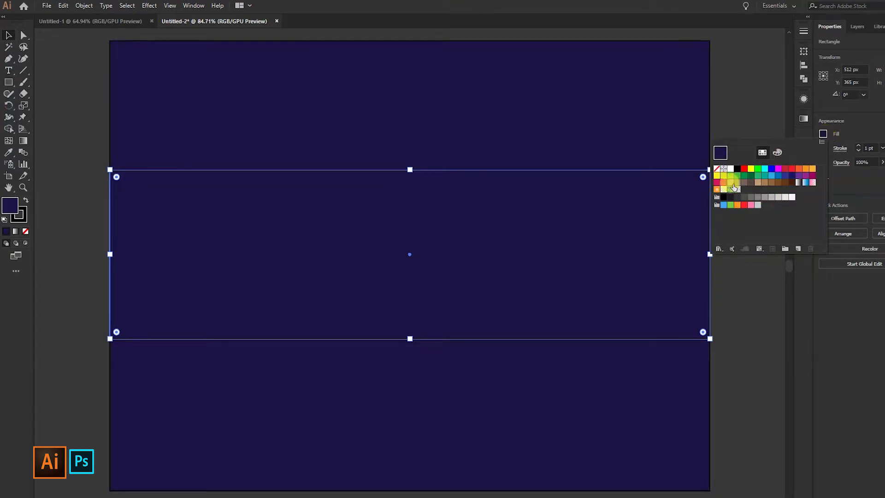
left_click(730, 183)
left_click(757, 183)
left_click(805, 177)
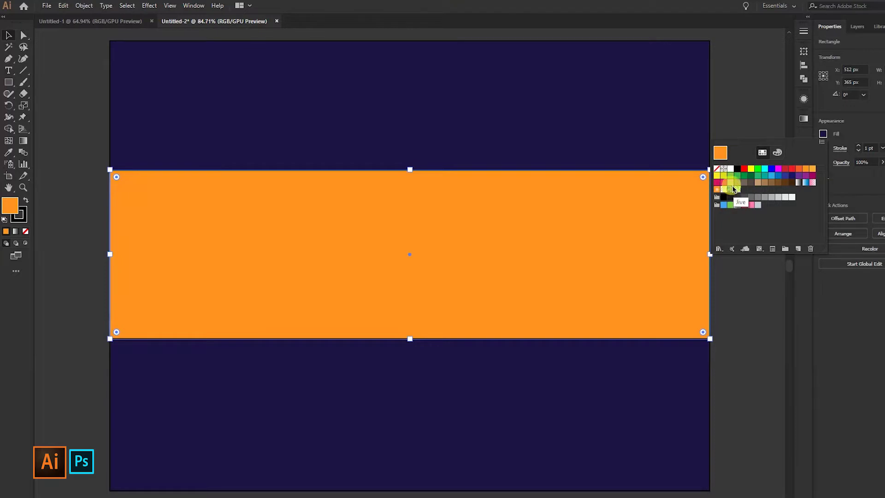
left_click(730, 184)
left_click(737, 183)
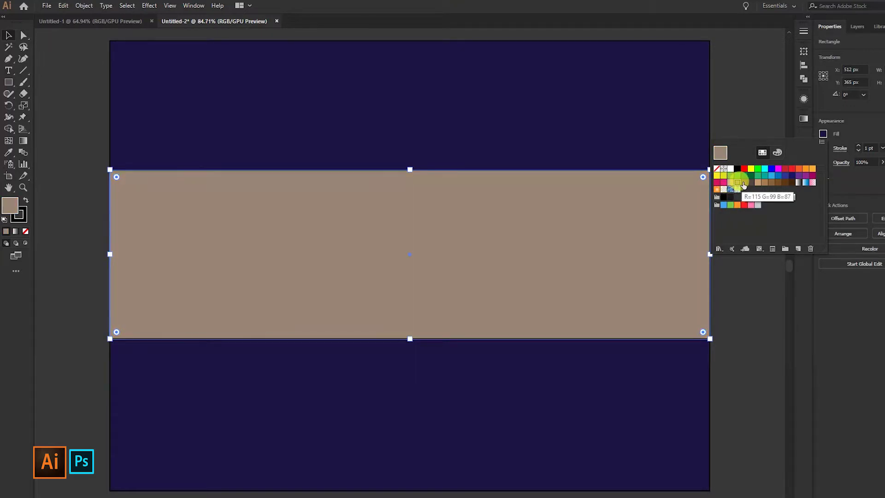
left_click(758, 183)
left_click(764, 183)
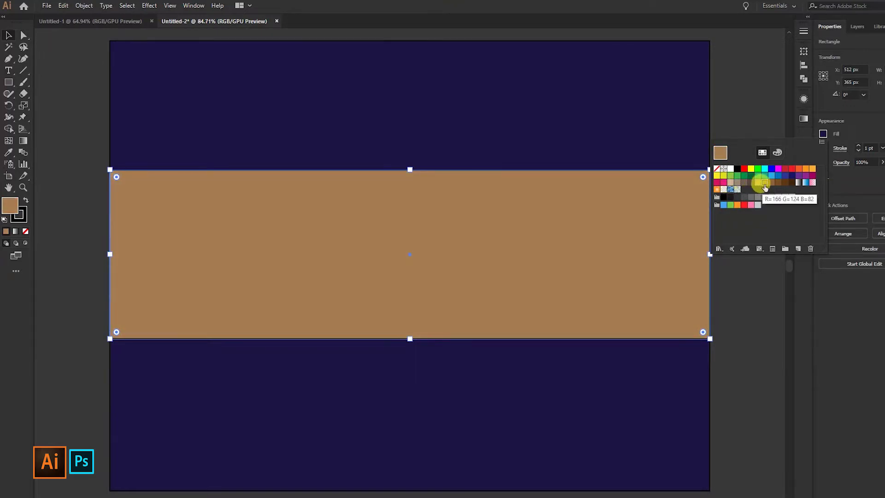
left_click(758, 184)
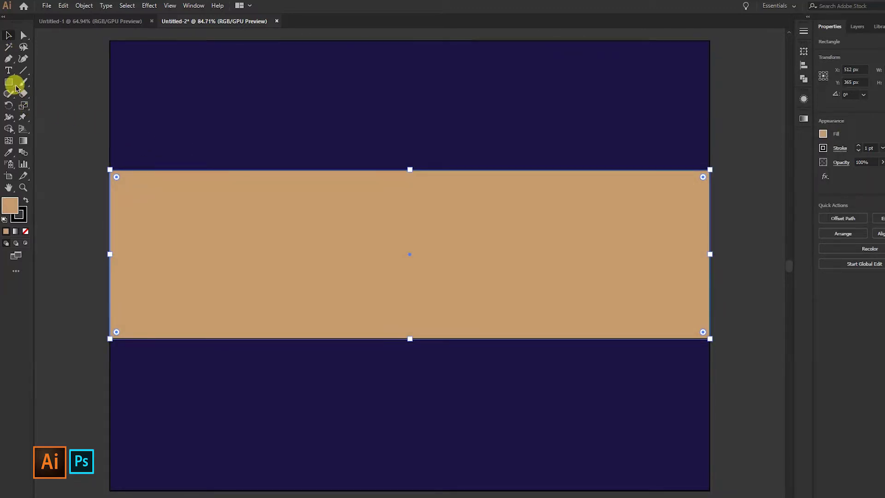
Slant the tan band so it rises to the right, then scale it across the artboard.
left_click(24, 106)
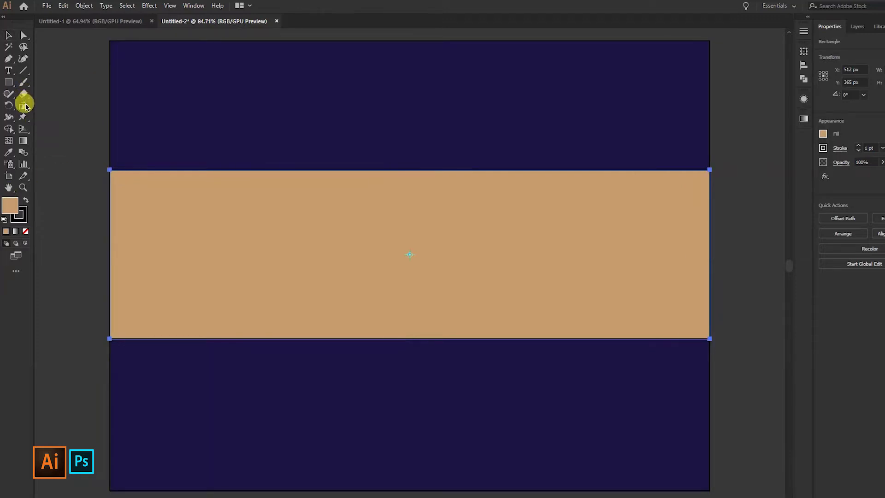
left_click_drag(280, 169, 417, 138)
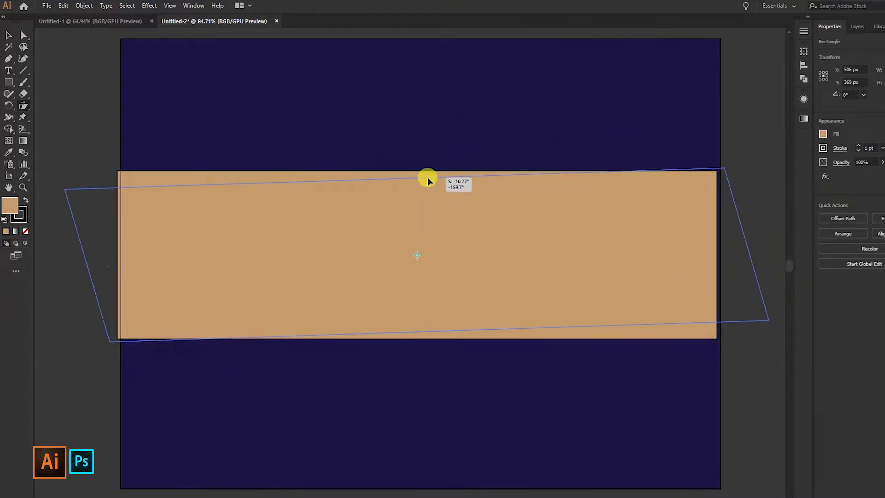
mouse_move(417, 138)
left_mouse_down()
mouse_move(428, 169)
mouse_move(432, 160)
left_mouse_up()
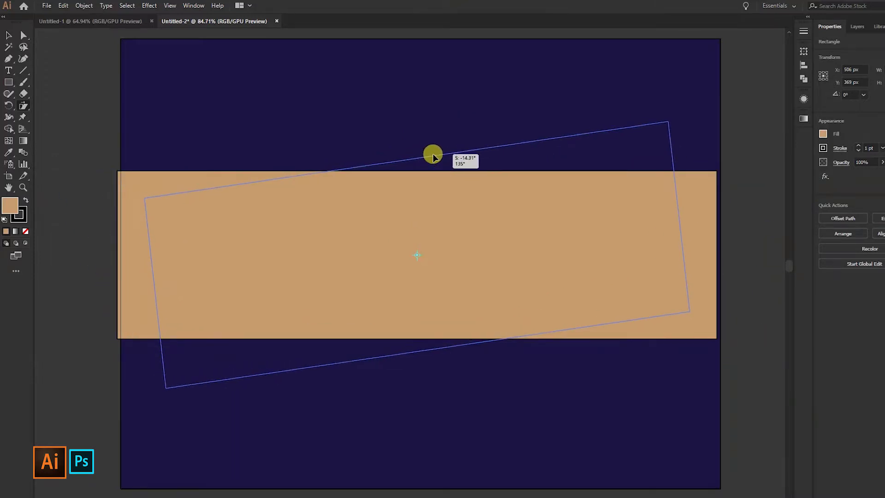
left_click_drag(432, 160, 433, 153)
left_click(15, 38)
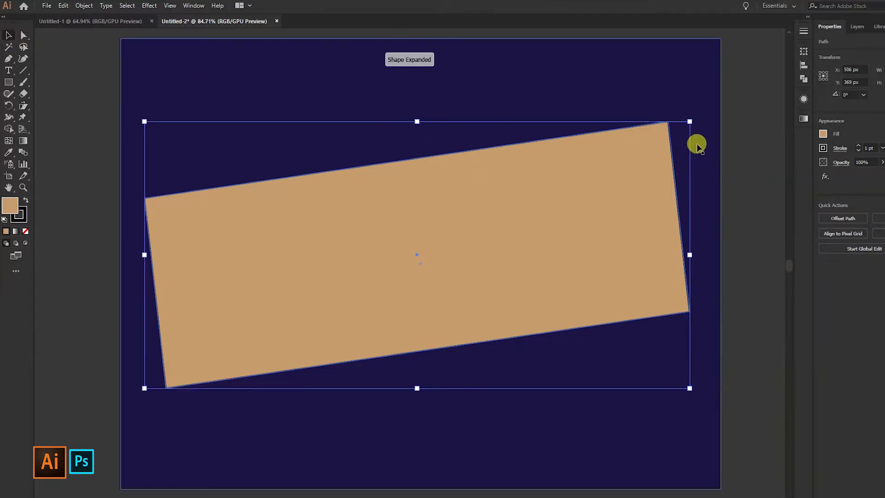
left_click_drag(689, 121, 746, 109)
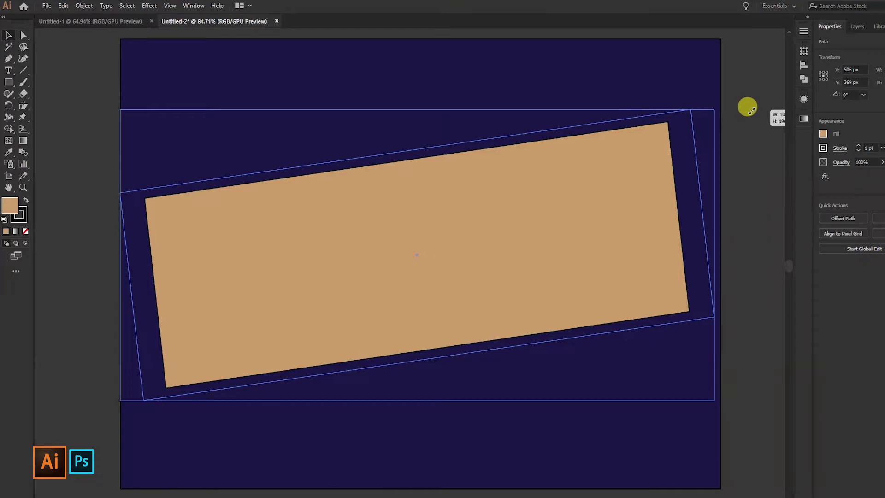
left_click_drag(747, 109, 750, 109)
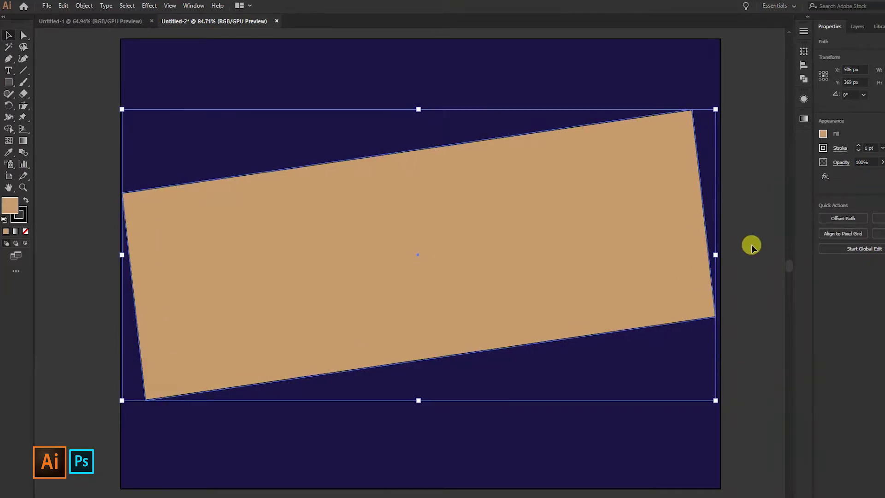
left_click_drag(715, 401, 718, 399)
left_click(753, 354)
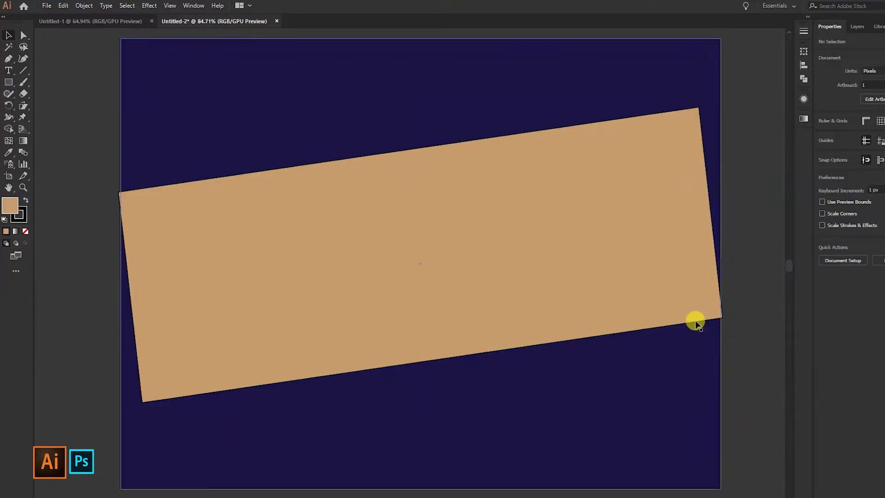
Drag the band's top-right and bottom-left anchor points out to the artboard edges.
key("a")
left_click(699, 109)
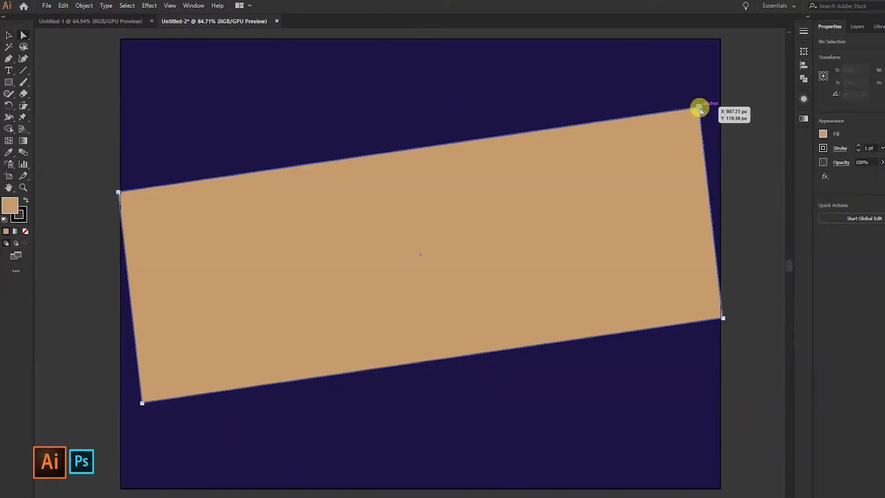
left_click_drag(701, 109, 721, 103)
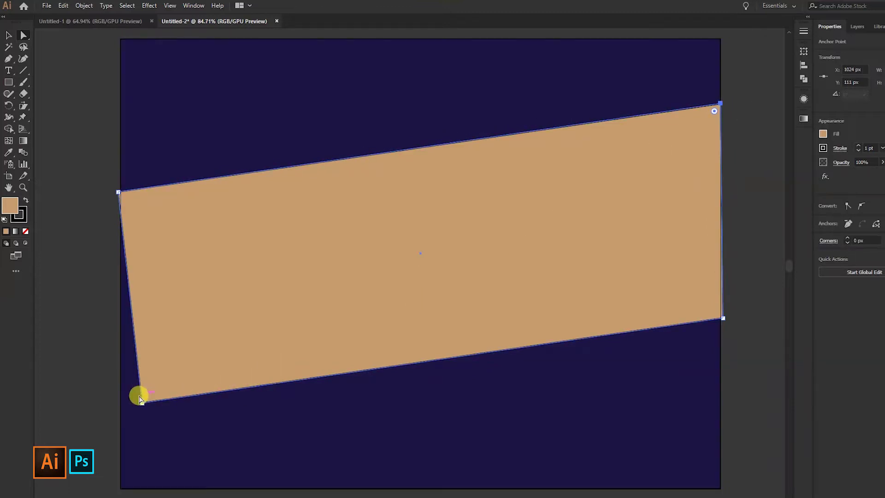
left_click_drag(140, 402, 123, 401)
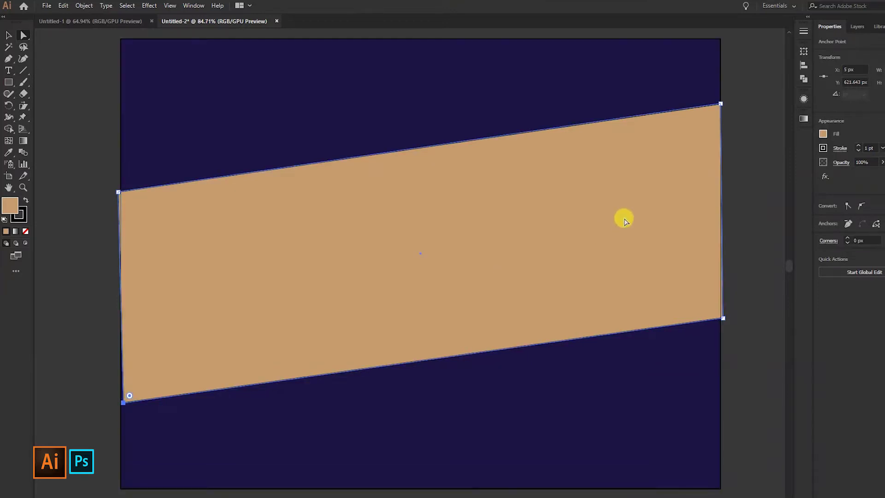
Thin the tan band from its bottom edge and centre it vertically on the navy background.
key("v")
left_click(782, 205)
left_click(632, 221)
left_click_drag(421, 403, 419, 335)
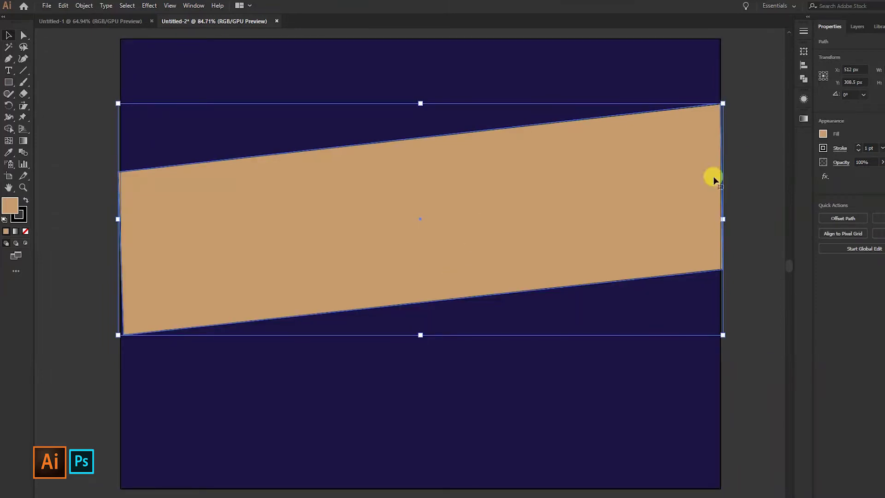
left_click_drag(420, 335, 421, 319)
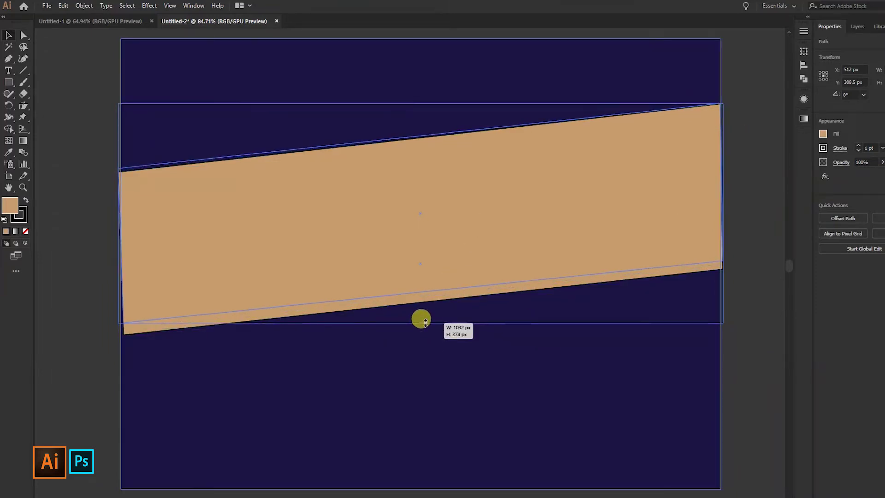
left_click(509, 295, "shift")
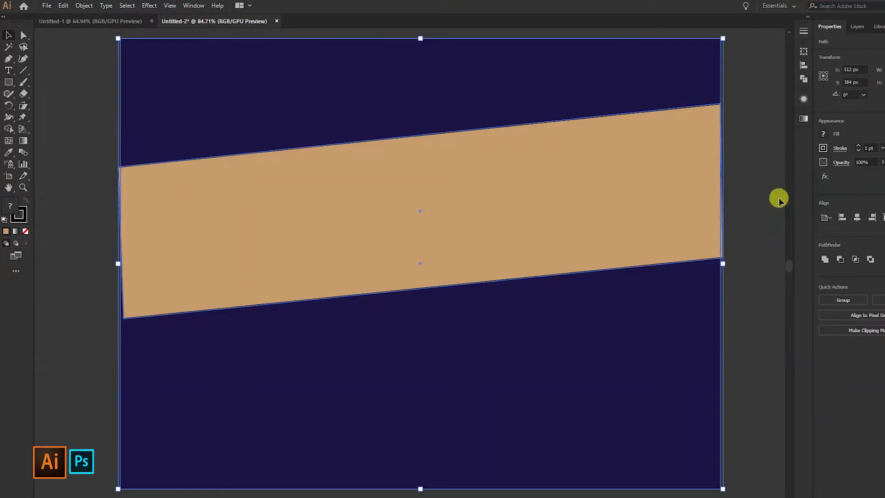
left_click(854, 223)
left_click(755, 210)
Nudge the band up slightly and draw a rectangle covering the lower artboard.
left_click(505, 237)
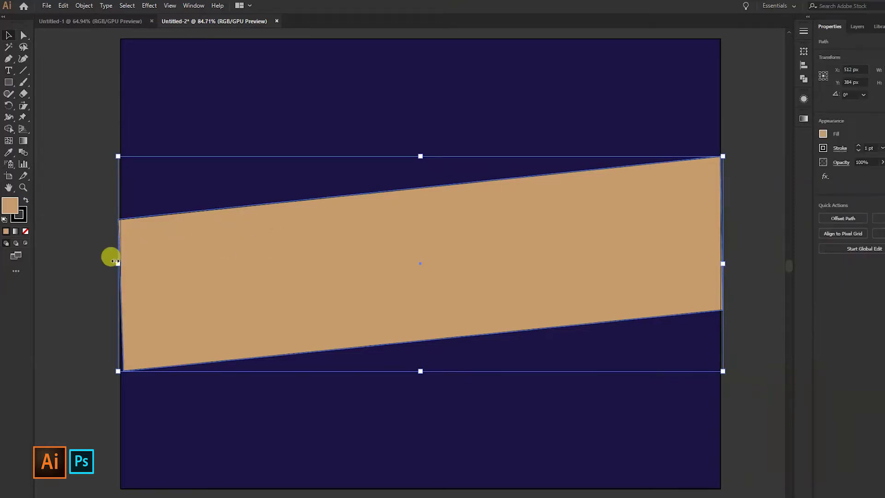
left_click_drag(117, 263, 119, 263)
left_click(737, 94)
left_click_drag(478, 257, 479, 248)
left_click(749, 192)
left_click(10, 83)
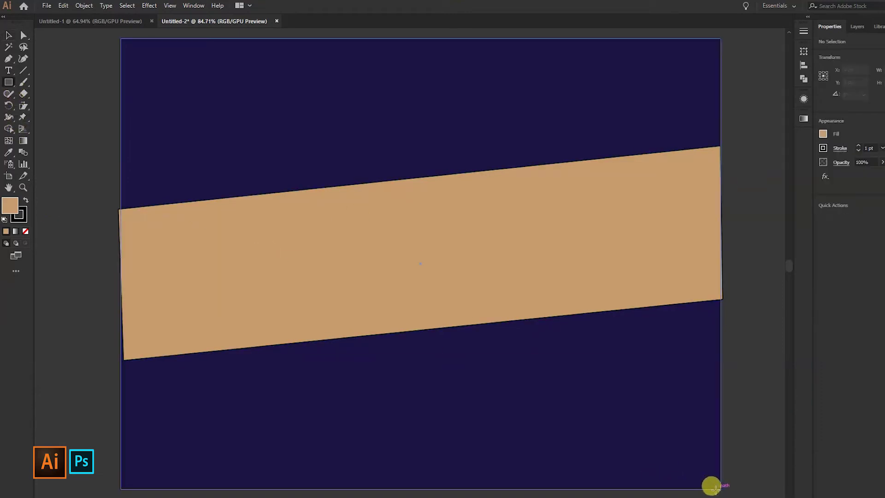
mouse_move(716, 485)
left_mouse_down()
mouse_move(117, 316)
mouse_move(119, 300)
left_mouse_up()
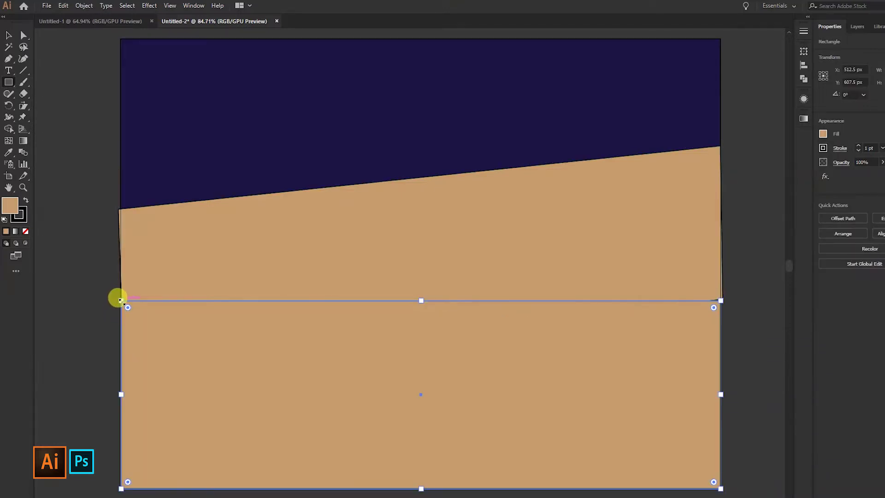
Fill the bottom rectangle dark grey and send it behind the tan band.
left_click(822, 134)
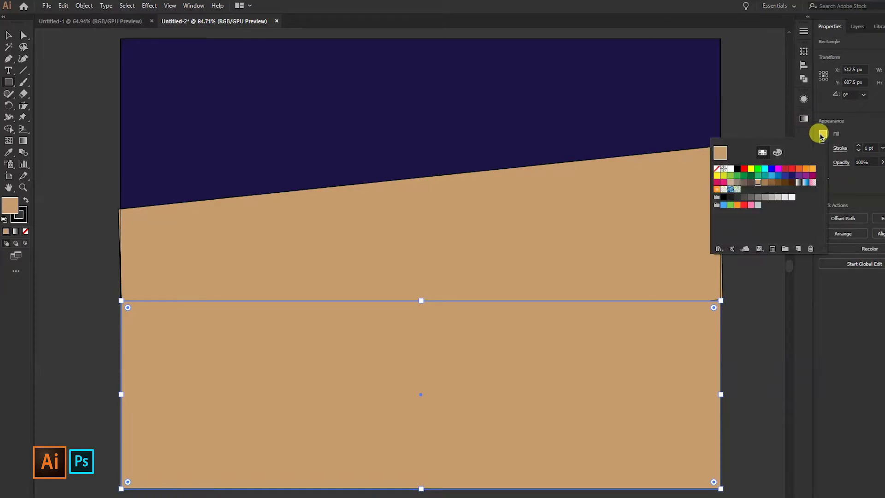
left_click(765, 169)
left_click(769, 183)
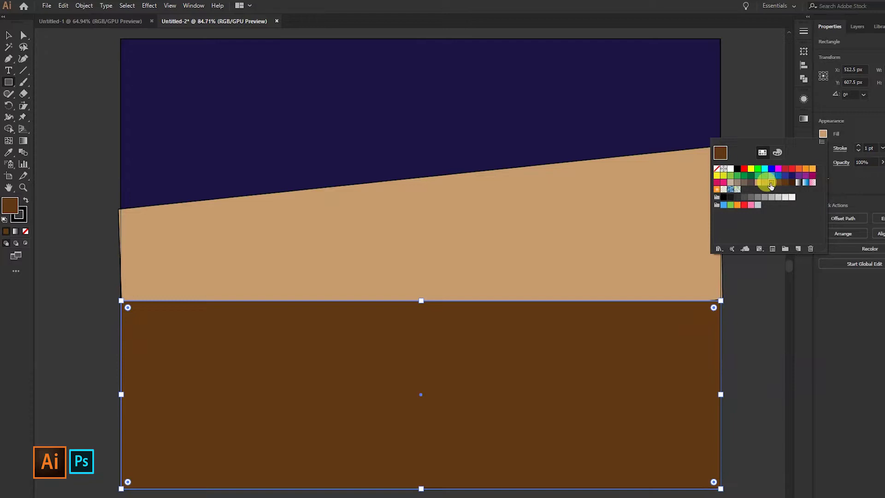
left_click(771, 183)
left_click(735, 201)
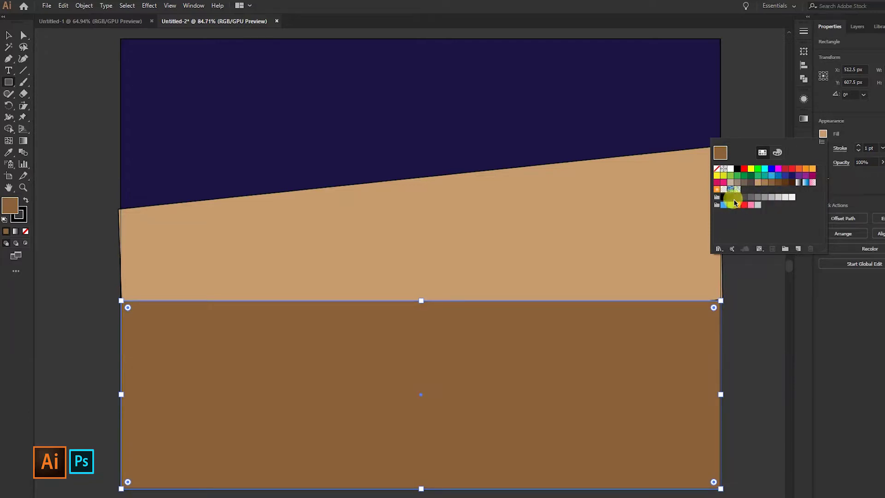
left_click(730, 199)
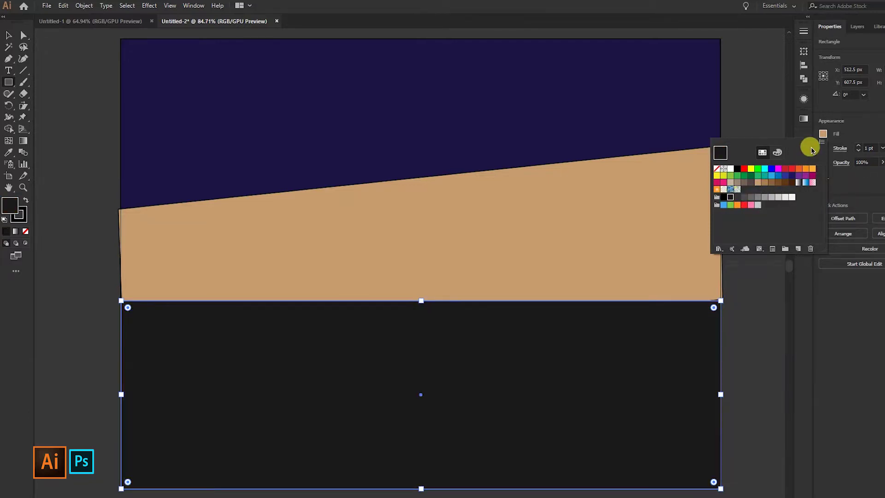
left_click(737, 197)
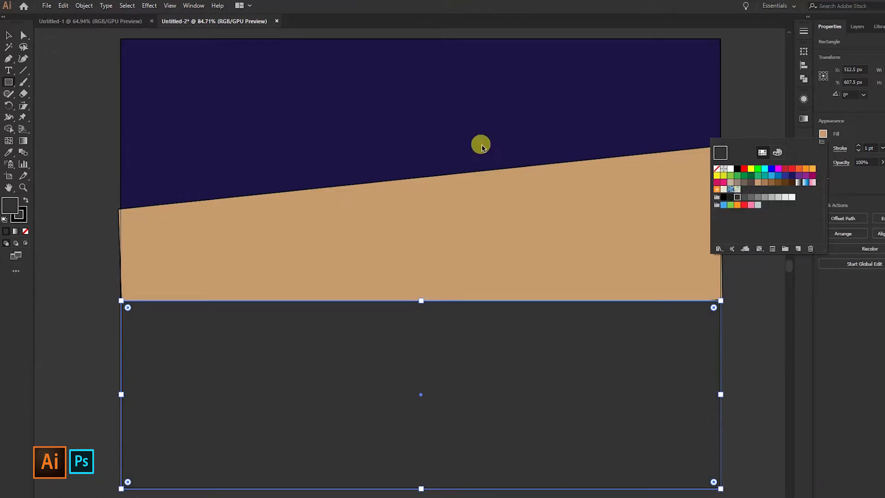
right_click(447, 356)
mouse_move(474, 305)
left_click(579, 325)
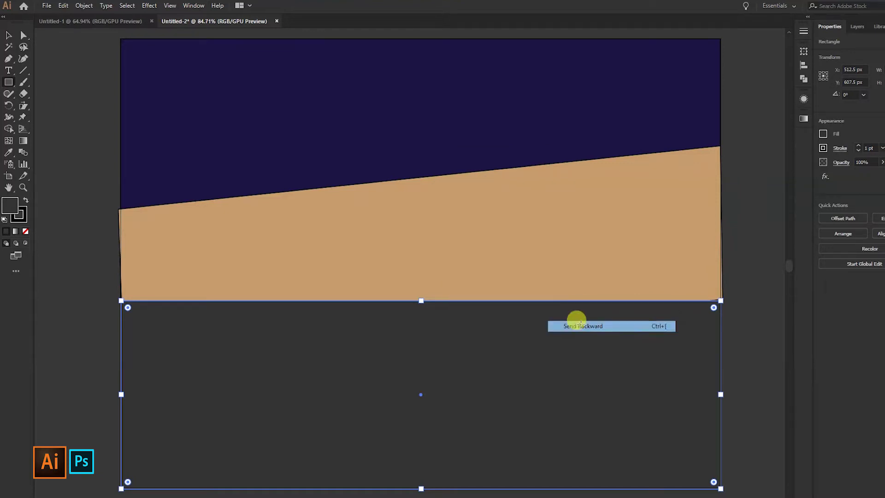
Nudge the band's bottom-left corner point left and place a text object above the band.
left_click(9, 35)
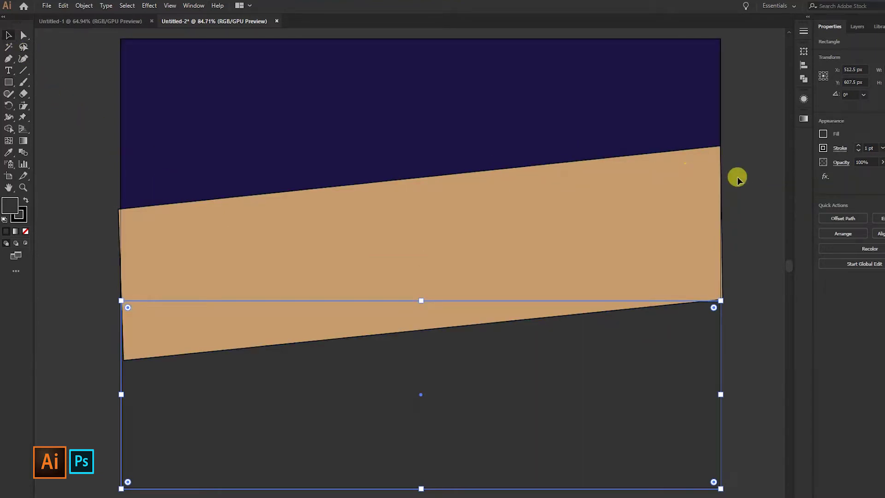
left_click(751, 178)
left_click_drag(128, 363, 121, 362)
key("v")
left_click(741, 133)
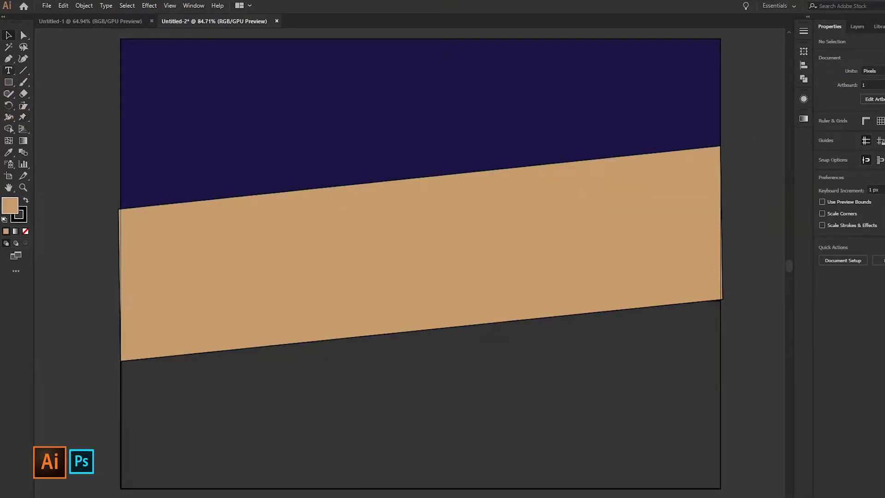
left_click(8, 70)
left_click(292, 171)
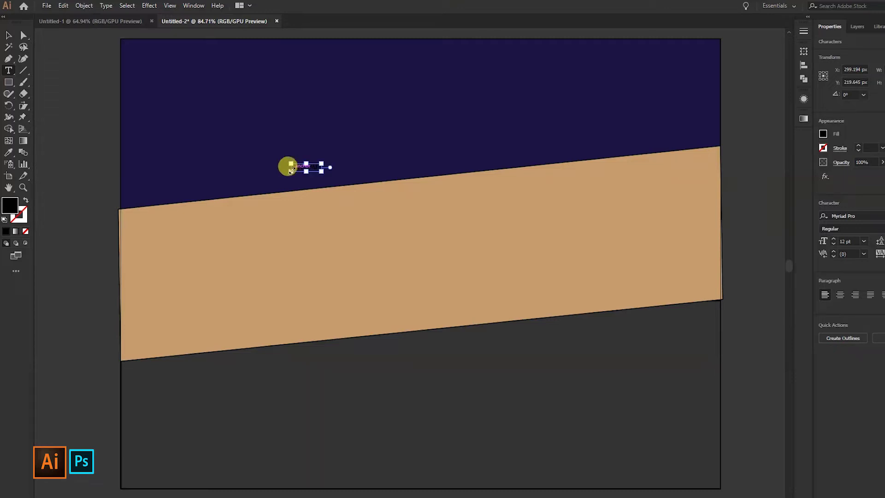
Make the WELCOME text white, enlarge it, and move it up over the navy area.
left_click(823, 134)
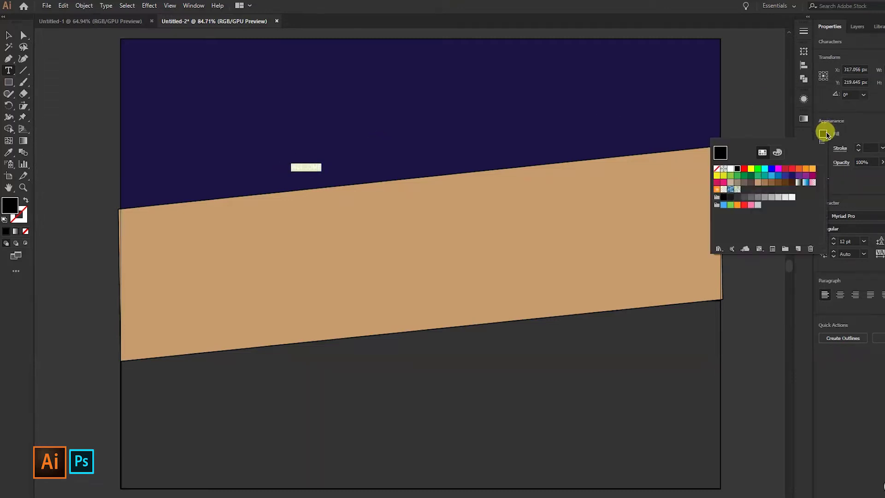
left_click(733, 169)
key("Escape")
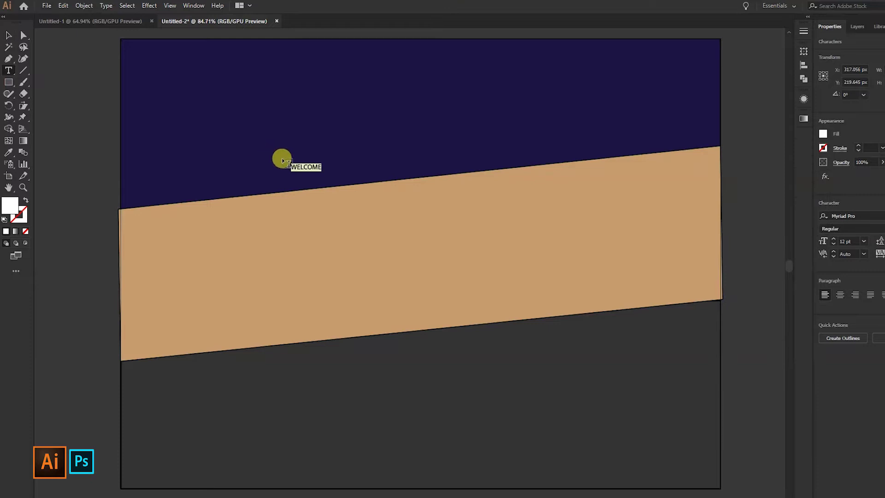
left_click(8, 43)
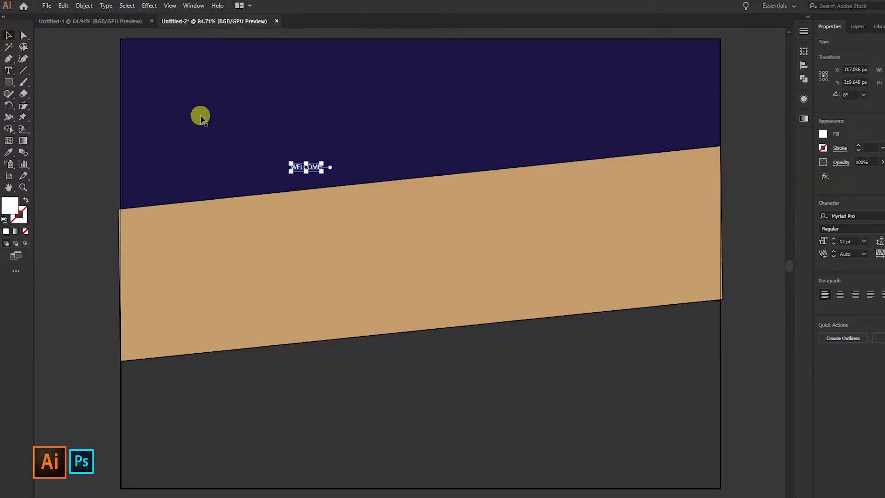
left_click_drag(328, 176, 475, 227)
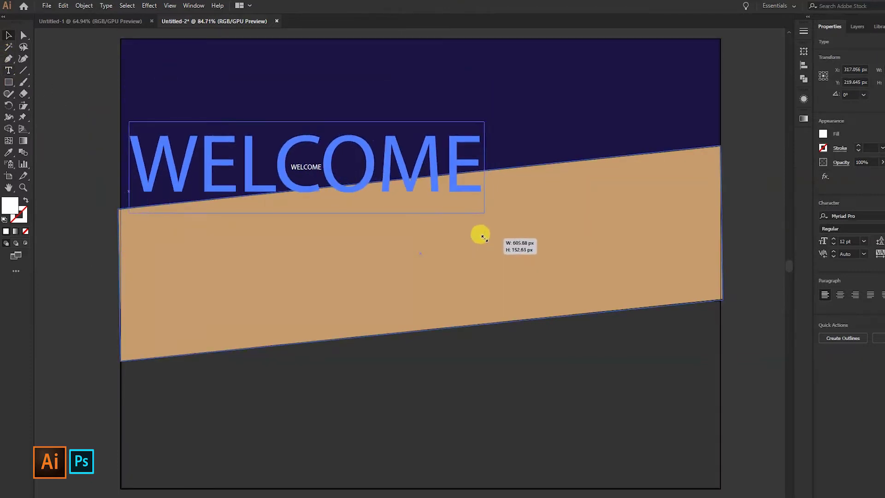
mouse_move(476, 228)
left_mouse_down()
mouse_move(487, 234)
mouse_move(479, 229)
left_mouse_up()
left_click_drag(369, 169, 402, 110)
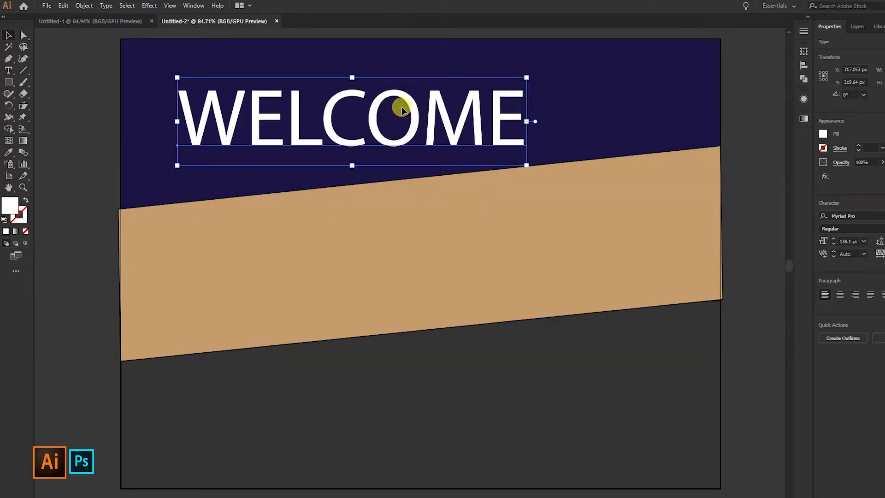
left_click_drag(526, 165, 543, 173)
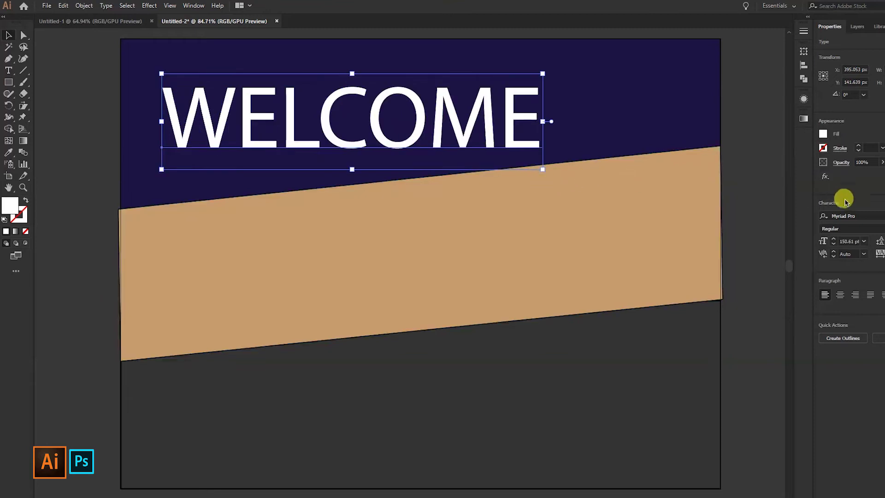
Set WELCOME in Sanvito Pro Bold Display and resize it to fit the navy area.
left_click(864, 213)
type("N-Gage")
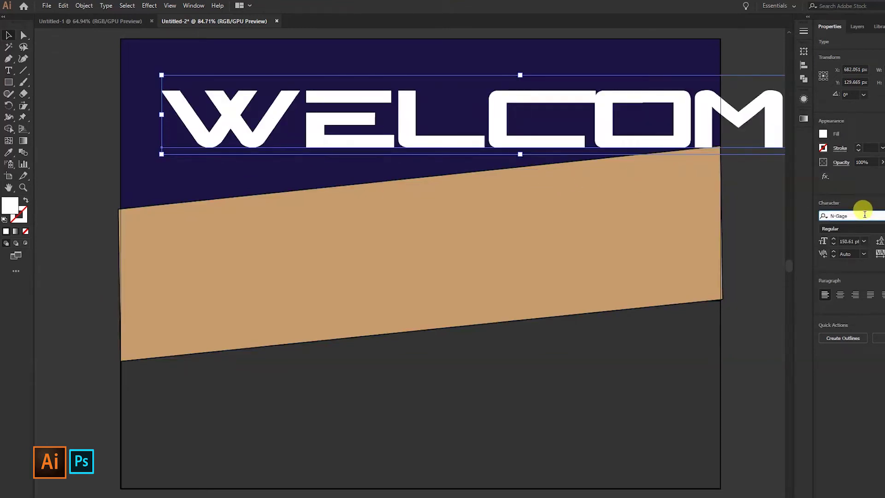
key("Down")
key("Down")
key("Down")
key("Down")
key("Down")
key("Down")
key("Down")
key("Down")
key("Down")
key("Down")
key("Down")
key("Down")
key("Down")
key("Down")
key("Down")
key("Down")
key("Down")
key("Down")
key("Down")
key("Down")
key("Down")
key("Down")
key("Down")
key("Down")
key("Up")
left_click_drag(507, 173, 494, 172)
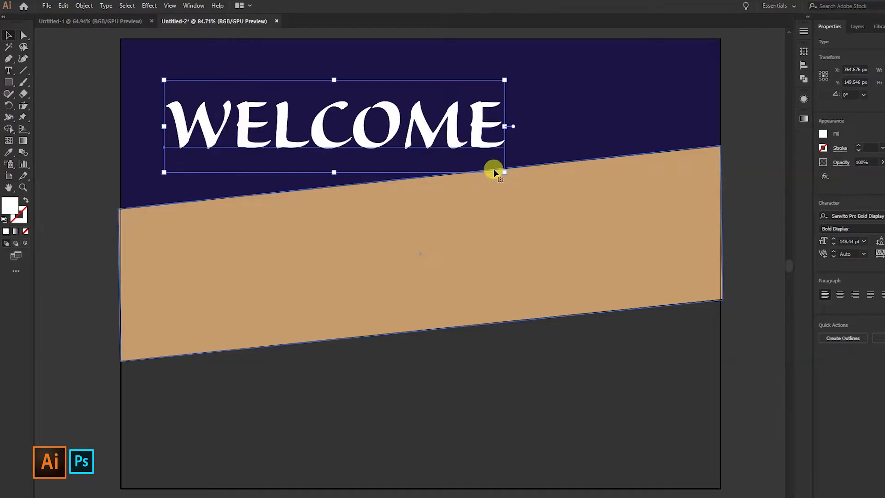
Copy WELCOME down onto the tan band and change the copy to read MR LABBI.
left_click_drag(450, 123, 445, 124)
left_click(753, 87)
left_click_drag(260, 125, 383, 294, "alt")
double_click(383, 294)
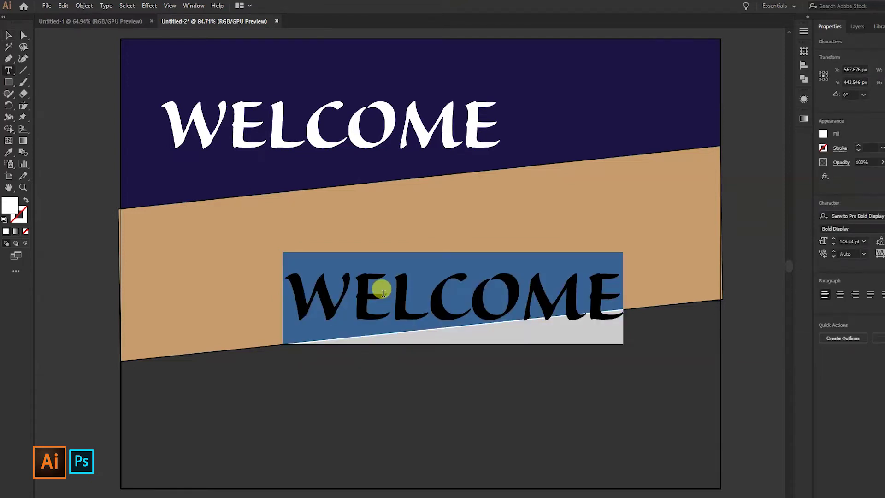
type("MR LABBI")
Set MR LABBI in the Cornerstone font and move it up-left on the band.
left_click(851, 215)
type("corner")
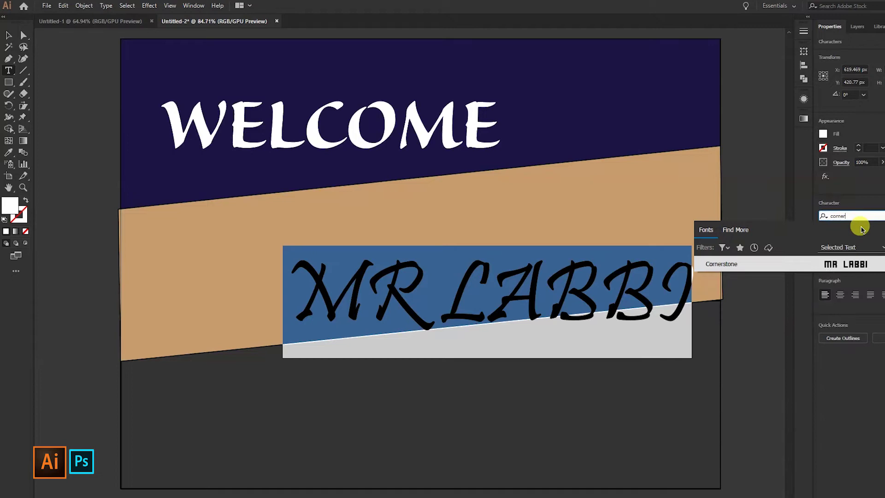
left_click(836, 270)
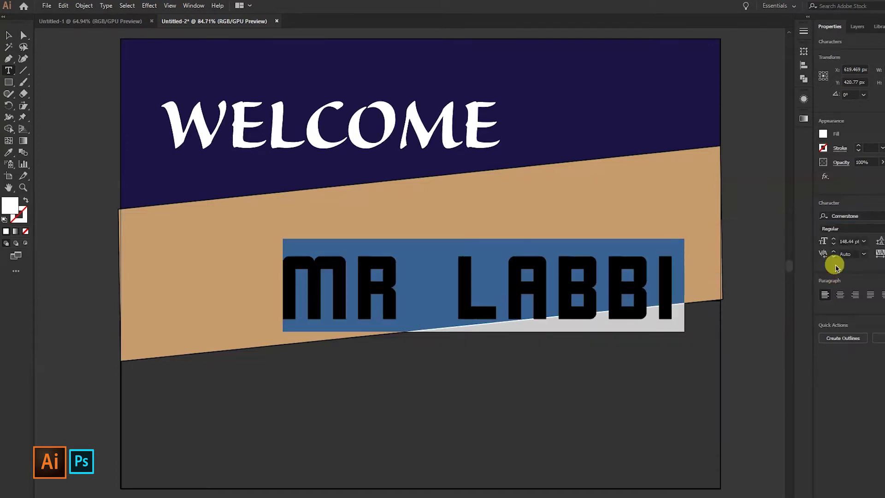
left_click(860, 215)
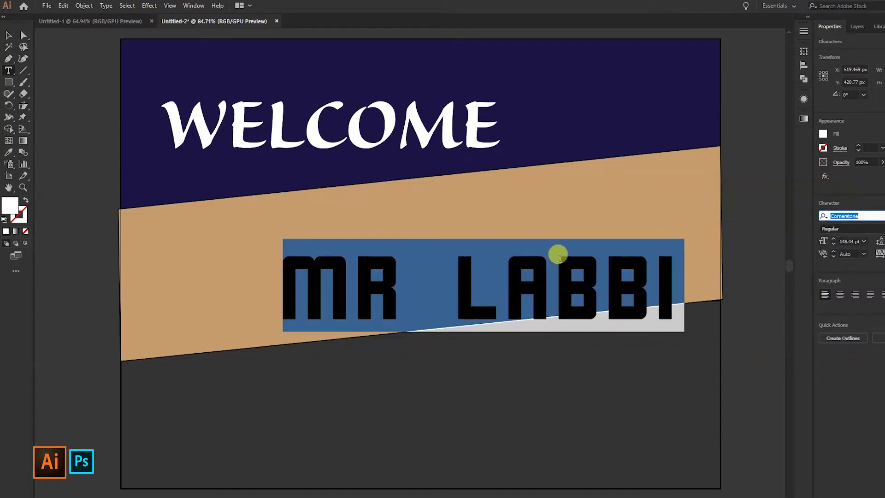
left_click(10, 36)
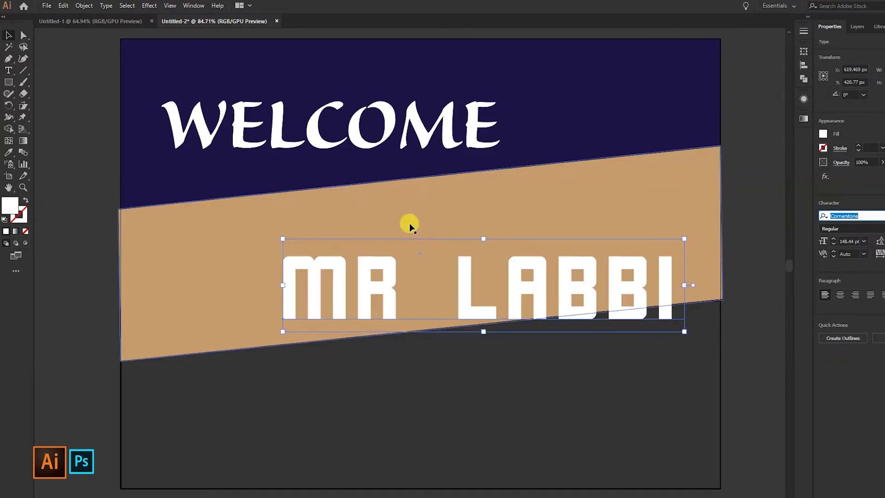
left_click(526, 271)
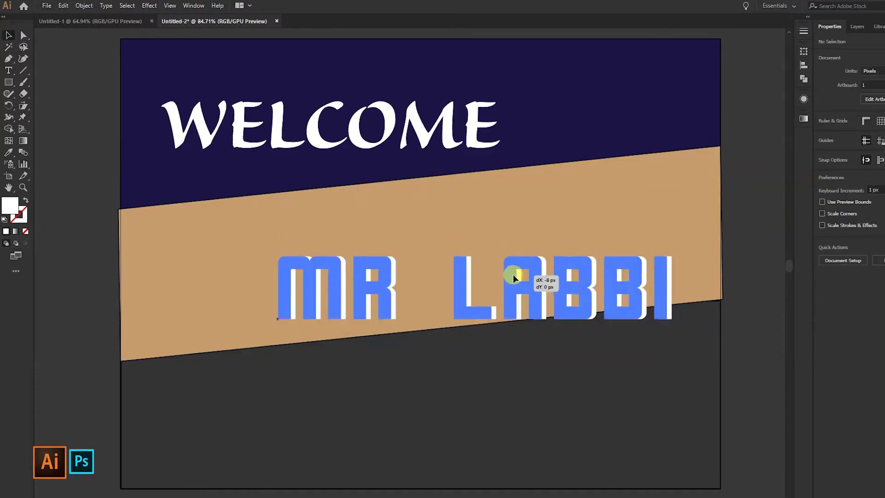
left_click_drag(520, 277, 501, 257)
Centre MR LABBI horizontally and vertically on the tan band, using the band as key object.
left_click(721, 196)
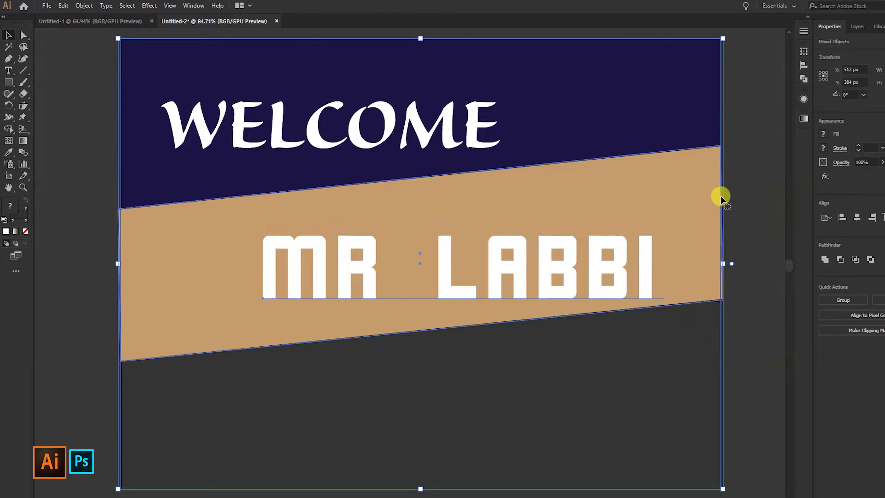
left_click(640, 256)
left_click(687, 193, "shift")
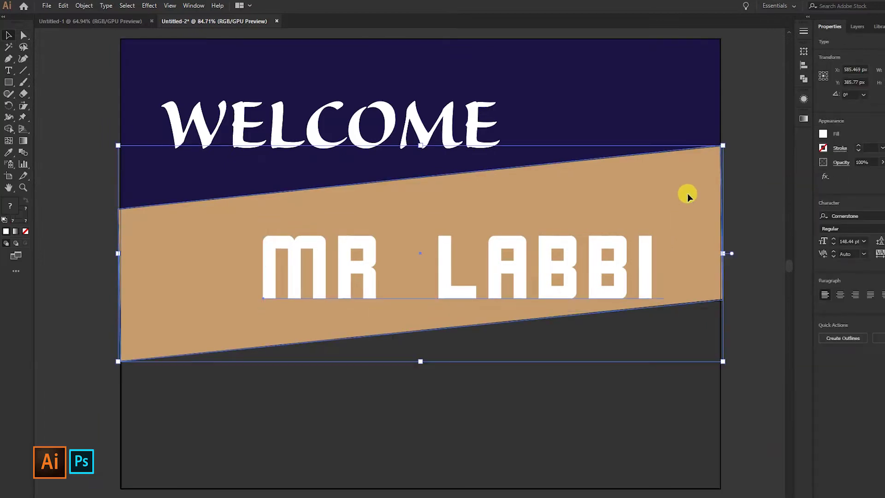
left_click(856, 218)
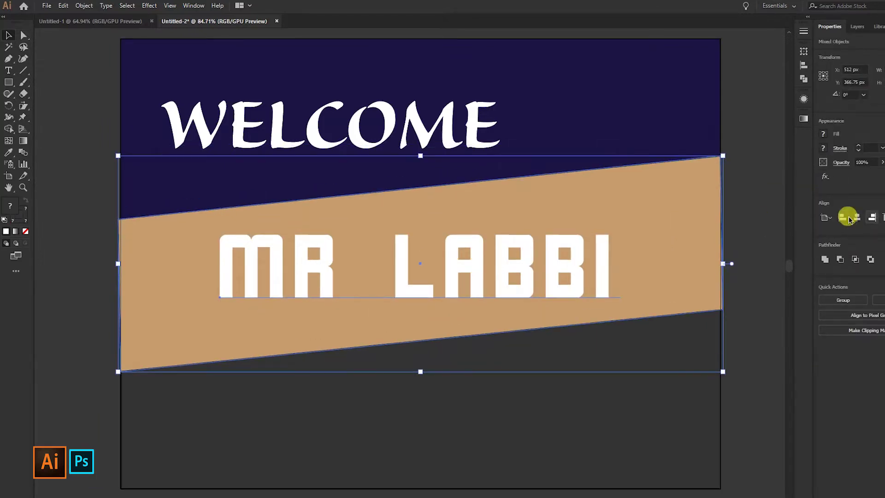
key("ctrl+z")
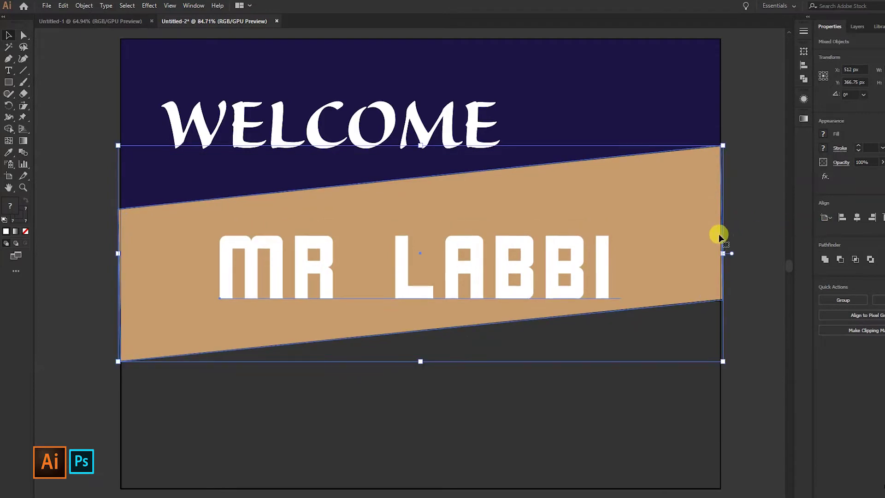
left_click(721, 217)
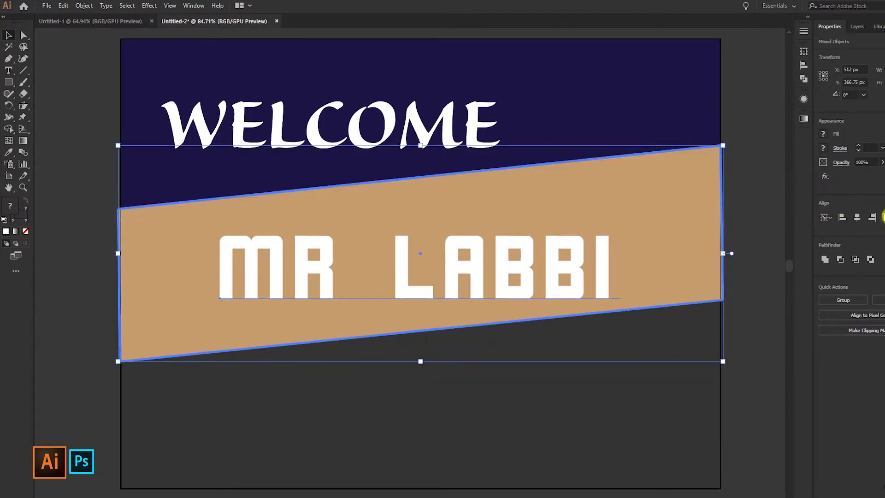
left_click(882, 217)
Enlarge MR LABBI to about 154 pt, tighten its tracking, and re-centre it on the band.
left_click(760, 227)
left_click(529, 251)
left_click_drag(626, 203, 632, 196)
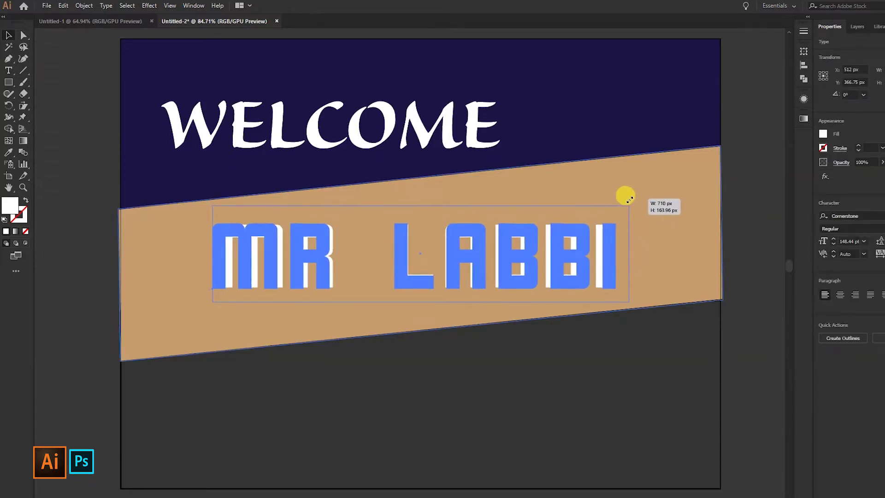
left_click_drag(631, 196, 625, 196)
left_click(881, 253)
left_click(719, 189, "shift")
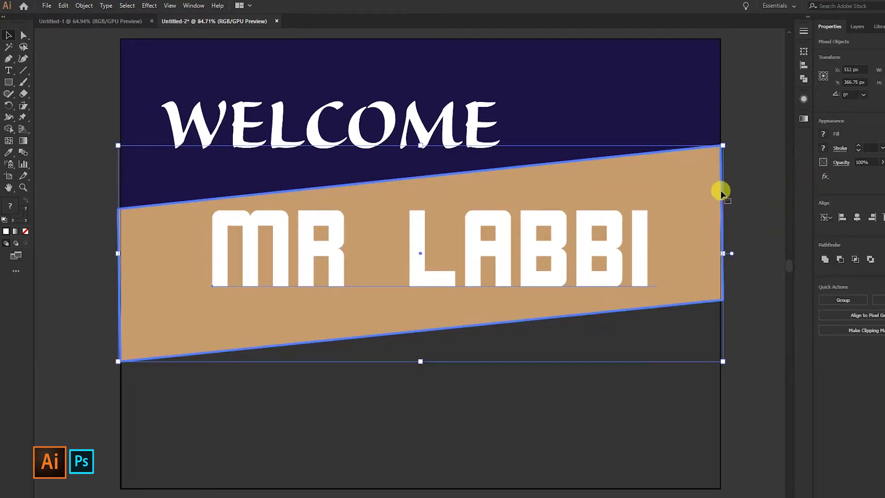
left_click(856, 220)
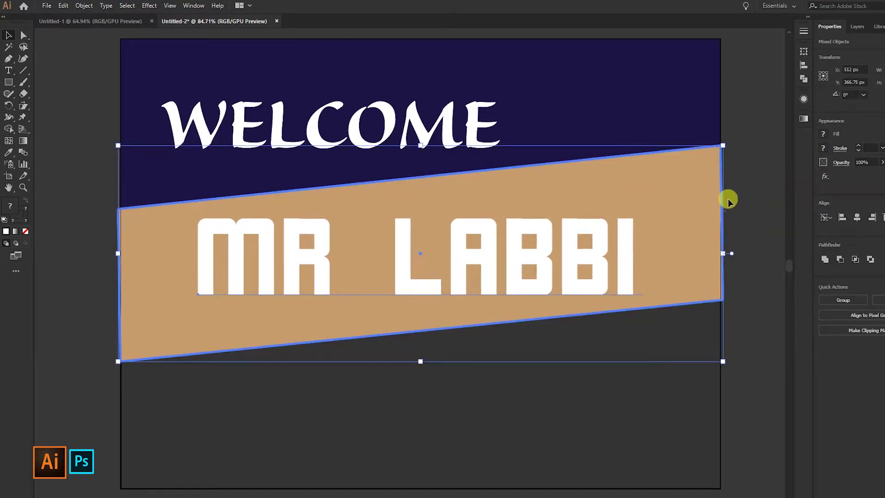
left_click(425, 144)
Duplicate the WELCOME text downward and retype the copy as GARAGE.
left_click_drag(413, 138, 516, 328, "alt")
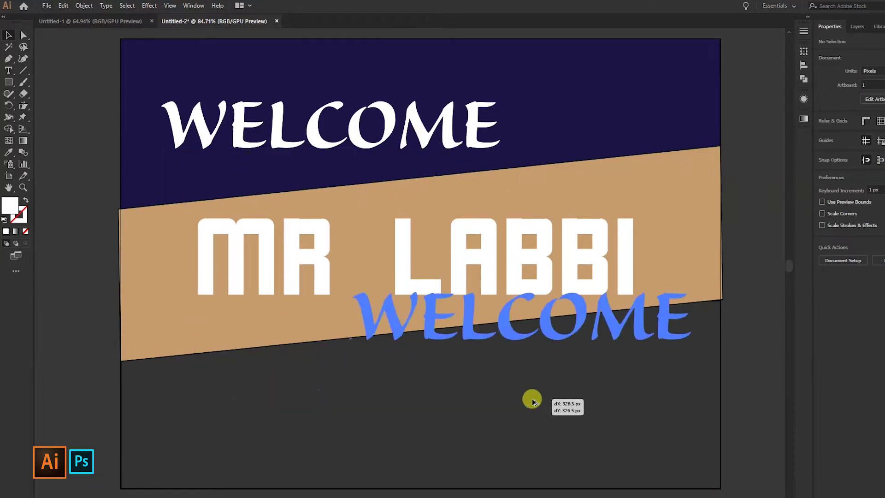
double_click(515, 327)
key("ctrl+a")
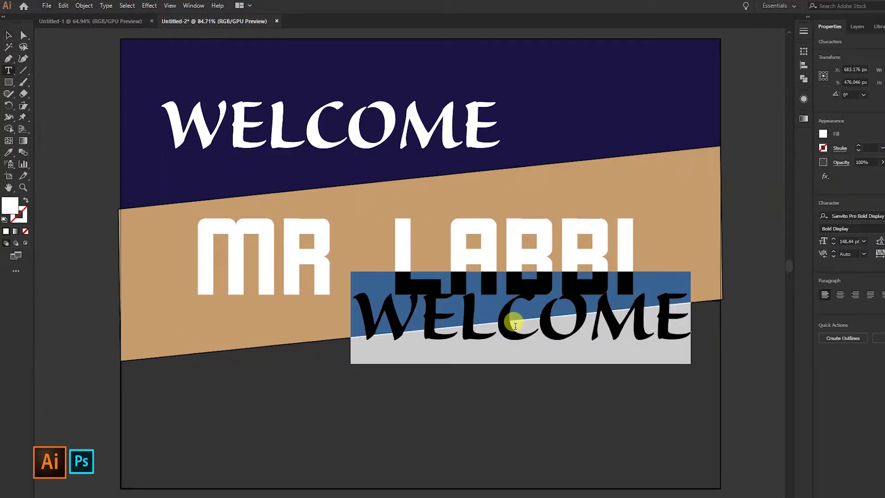
type("GR")
key("BackSpace")
type("A")
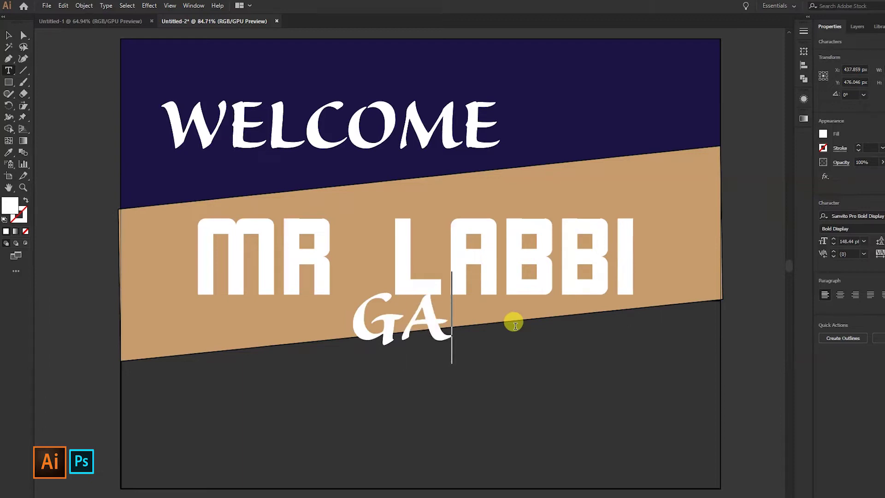
type("RAGE")
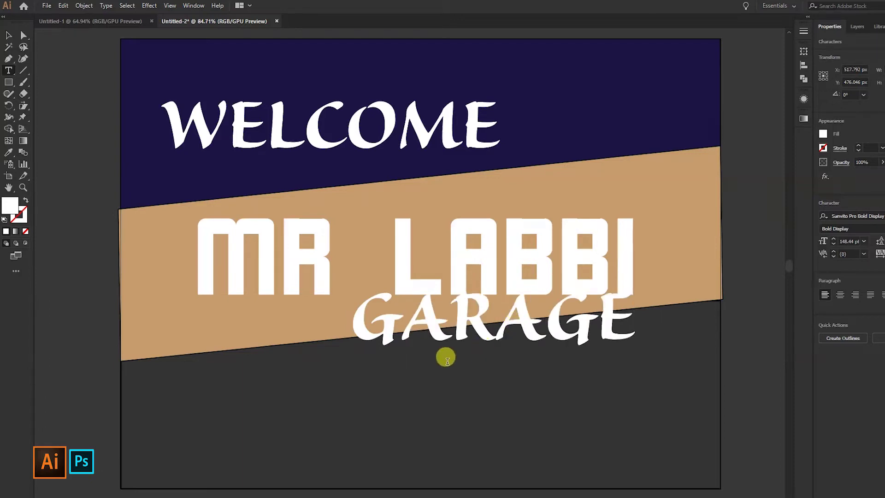
left_click(8, 35)
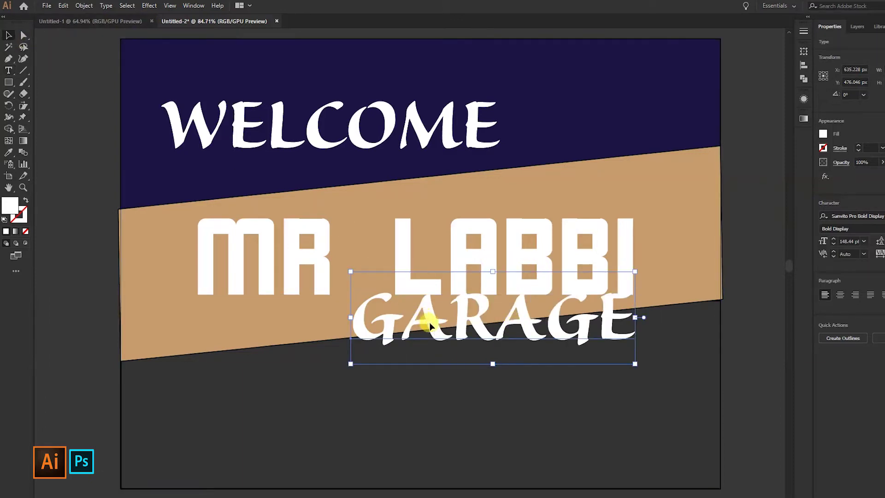
Center GARAGE on the dark lower background shape, then shift it slightly down-right.
left_click_drag(428, 325, 450, 415)
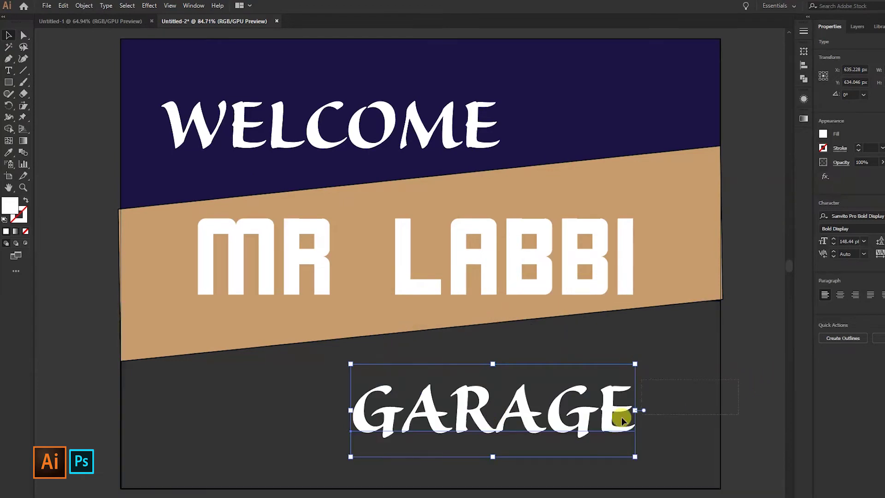
left_click(711, 370)
left_click(738, 358)
left_click(641, 416)
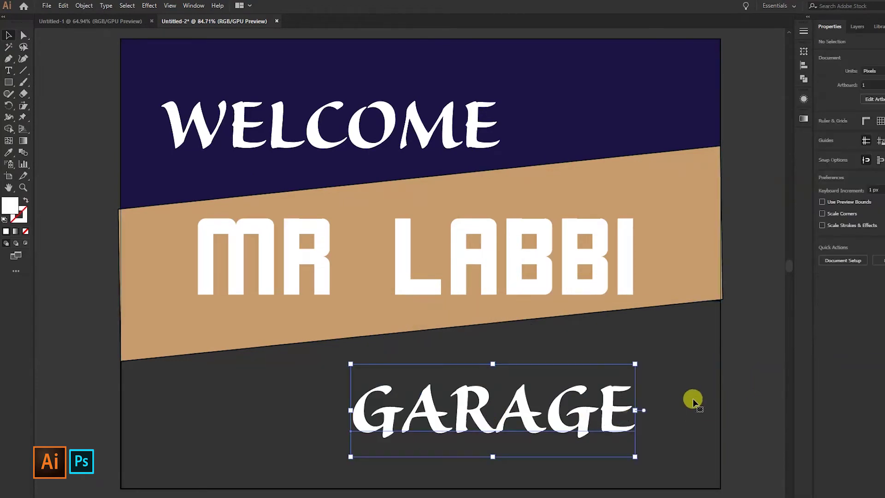
left_click(718, 388, "shift")
left_click(721, 376)
left_click(857, 217)
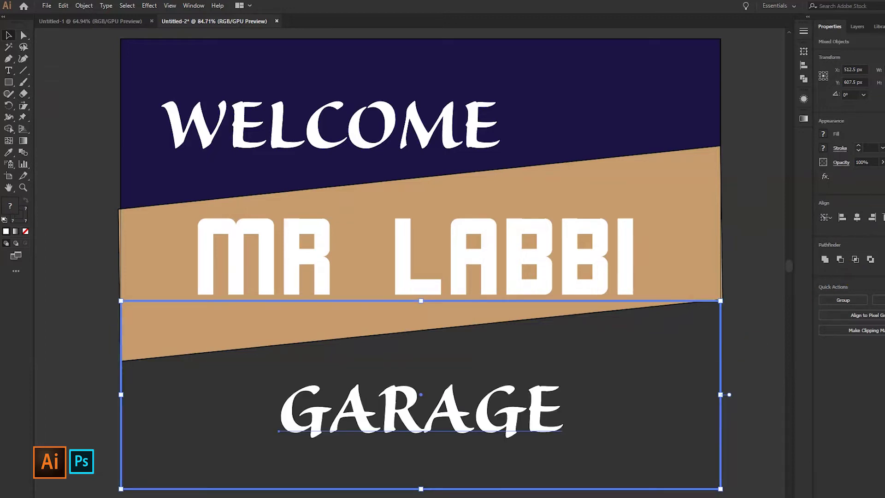
left_click(749, 257)
mouse_move(514, 403)
left_mouse_down()
mouse_move(559, 442)
mouse_move(578, 442)
left_mouse_up()
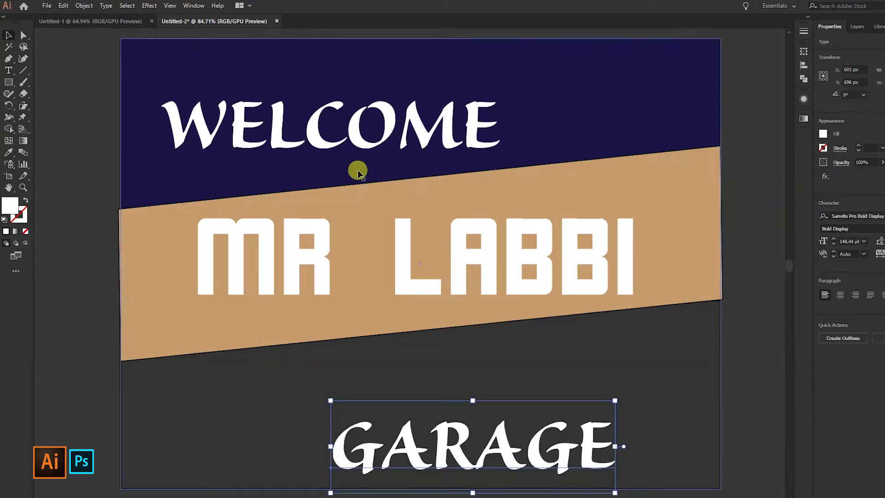
Add a vertical guide through the WELCOME lettering.
left_click(213, 133, "shift")
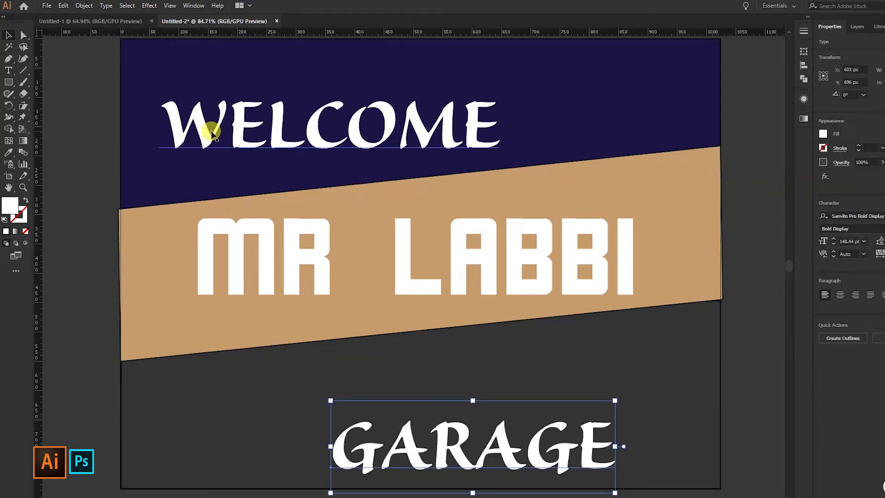
scroll(302, 131, "up", 7)
scroll(361, 249, "down", 2)
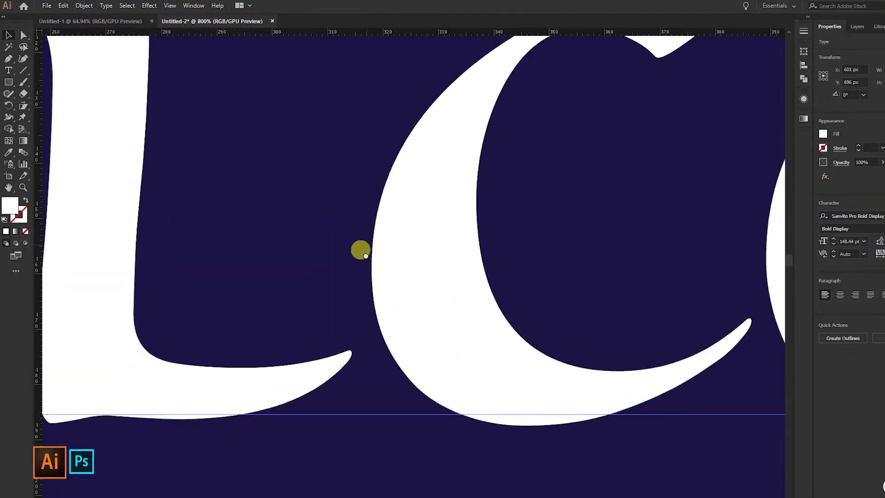
scroll(367, 242, "down", 5)
scroll(371, 241, "up", 4)
left_click_drag(38, 257, 578, 249)
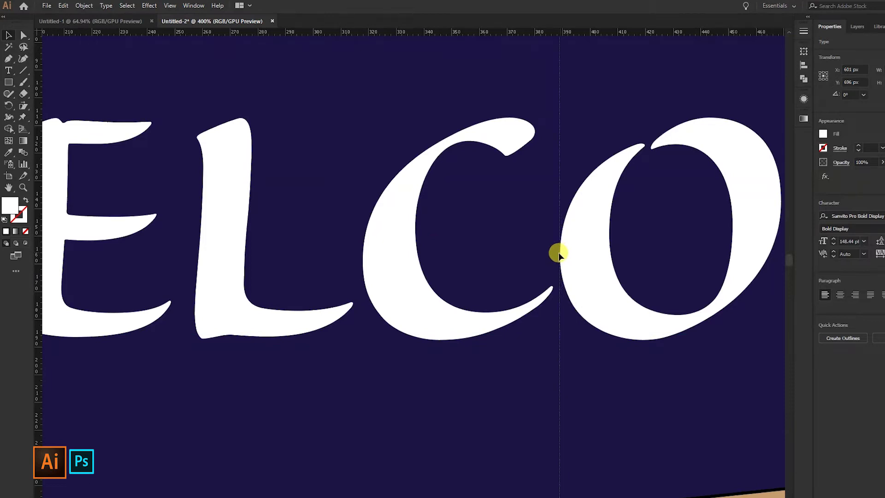
left_click(559, 253)
scroll(559, 253, "up", 10)
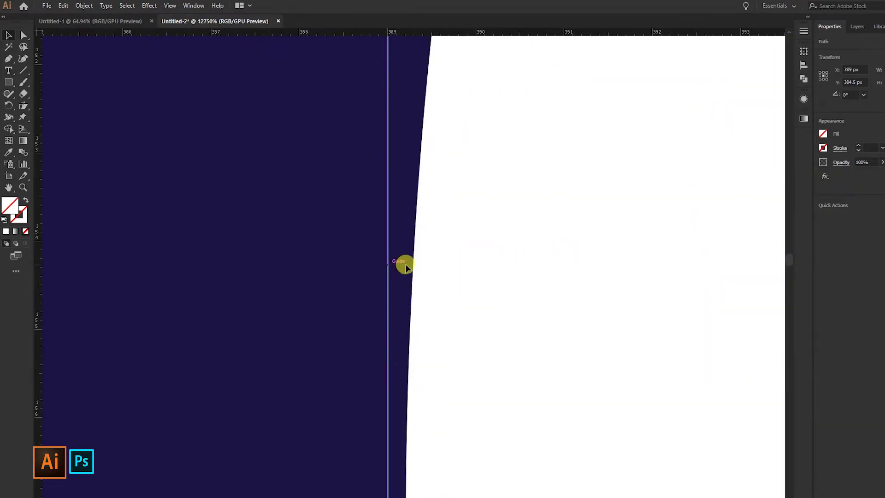
scroll(430, 266, "down", 3)
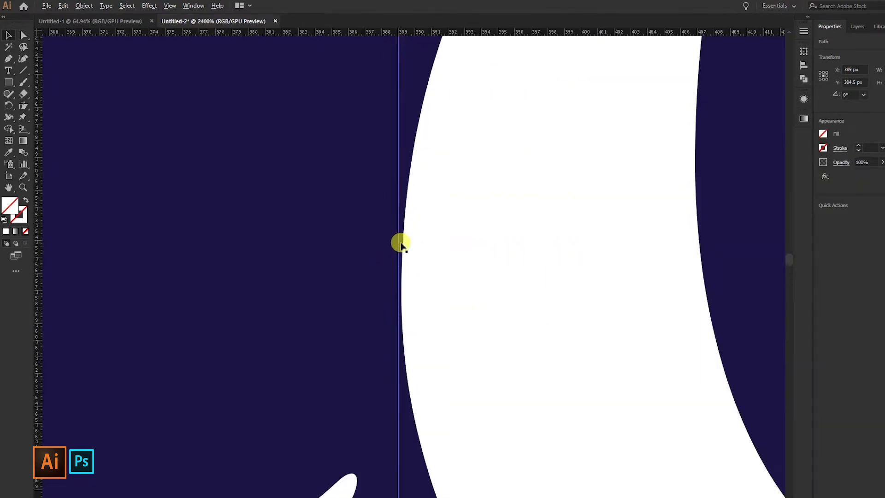
scroll(399, 242, "down", 2)
scroll(342, 265, "up", 4)
scroll(332, 283, "up", 1)
Turn off pixel snapping and line the guide up with the C's edge.
left_click(193, 5)
mouse_move(169, 5)
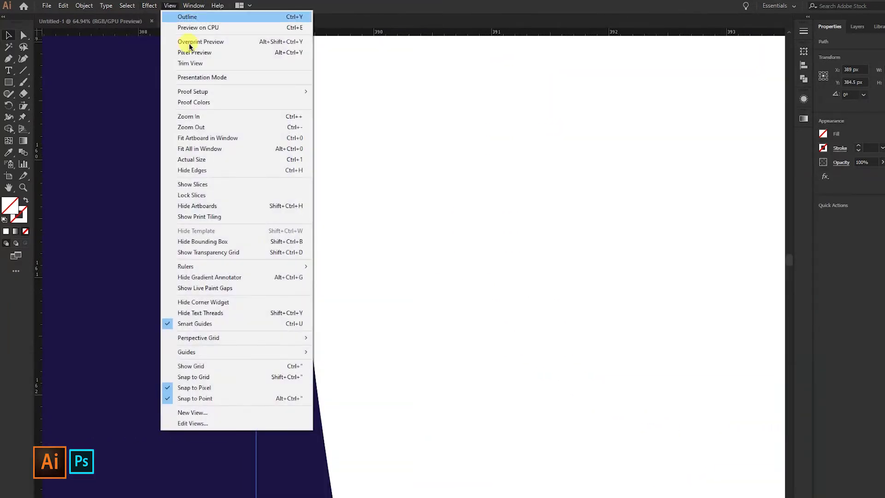
left_click(222, 386)
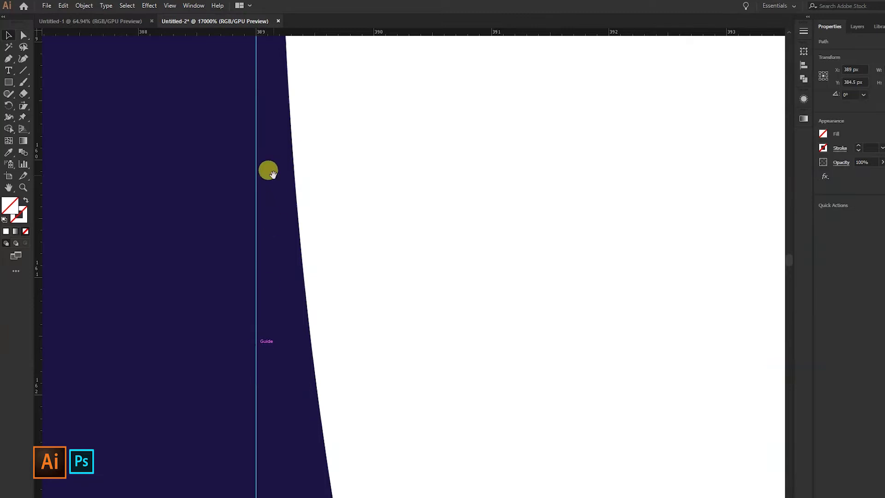
scroll(267, 170, "up", 3)
left_click_drag(343, 267, 362, 273)
Zoom in and nudge GARAGE until the G's curved left edge sits on the guide.
scroll(432, 229, "down", 10)
scroll(432, 229, "down", 5)
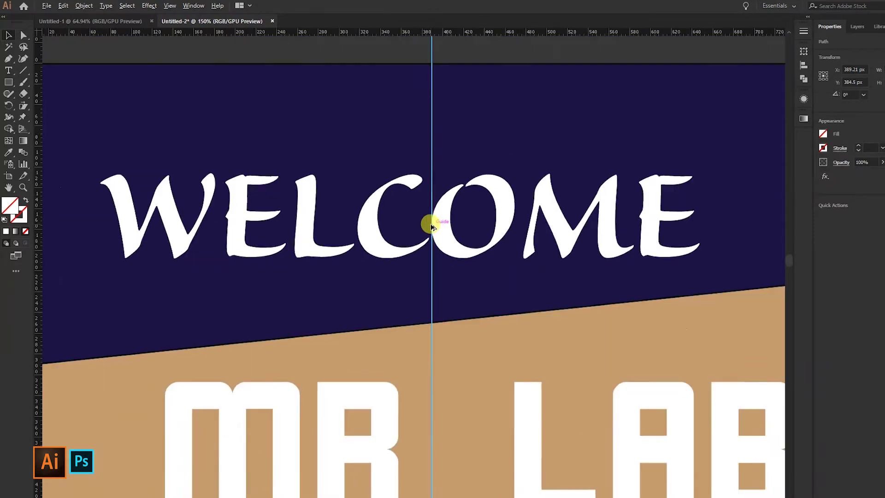
scroll(430, 223, "down", 5)
scroll(431, 270, "up", 2)
scroll(441, 316, "up", 3)
scroll(441, 316, "up", 5)
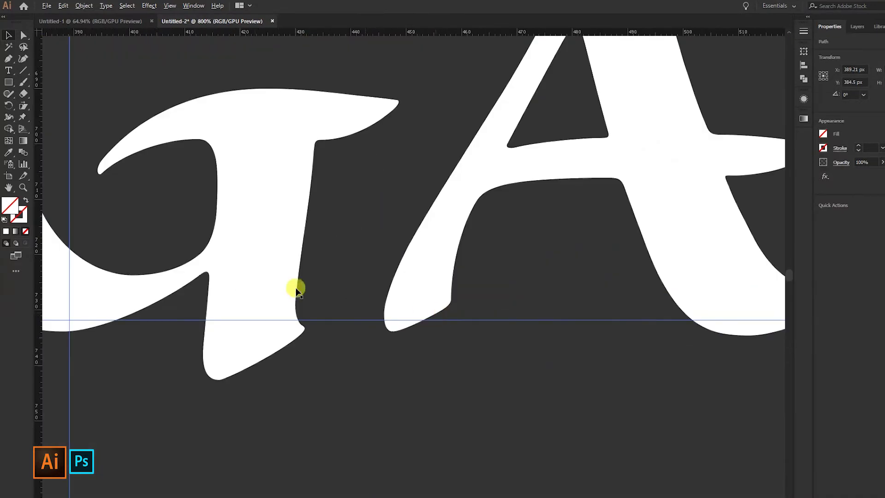
left_click_drag(292, 289, 510, 399)
mouse_move(519, 336)
left_mouse_down()
mouse_move(566, 311)
mouse_move(665, 301)
left_mouse_up()
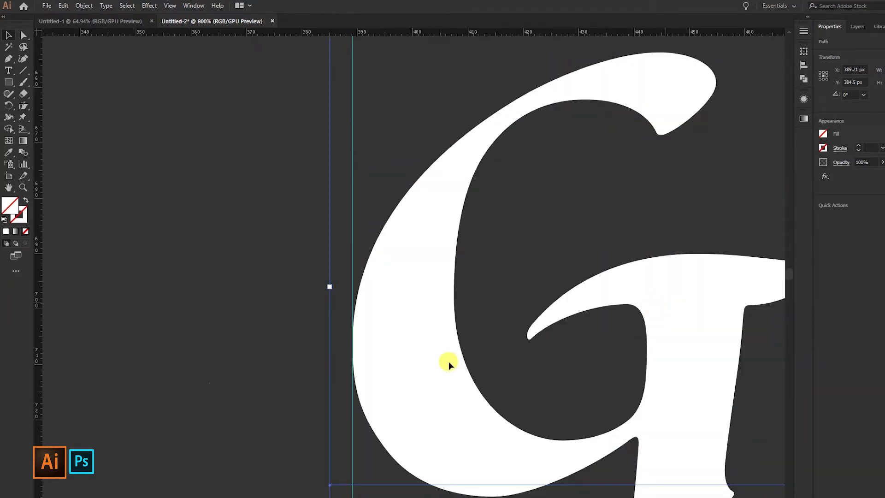
scroll(449, 361, "up", 5)
scroll(233, 318, "left", 3)
scroll(278, 297, "up", 2)
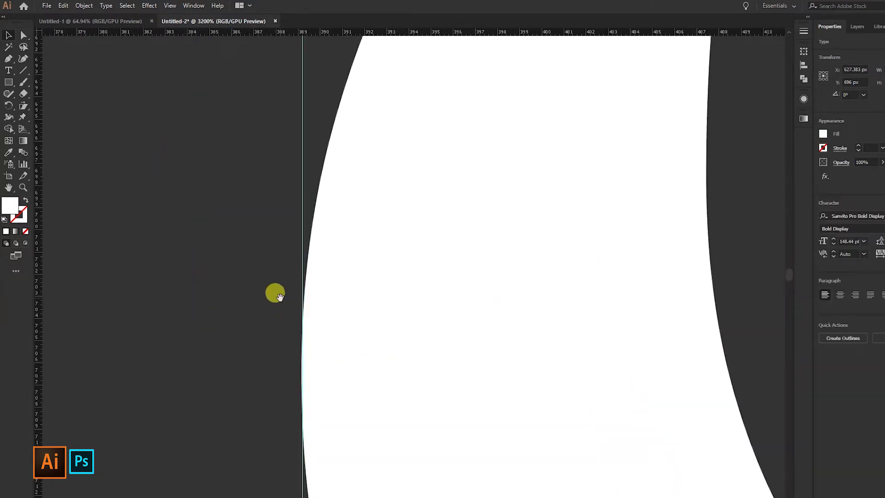
scroll(328, 317, "up", 3)
left_click_drag(348, 339, 364, 306)
scroll(363, 306, "down", 3)
scroll(364, 306, "down", 3)
Move GARAGE slightly higher and enlarge it by a corner handle.
scroll(364, 306, "down", 3)
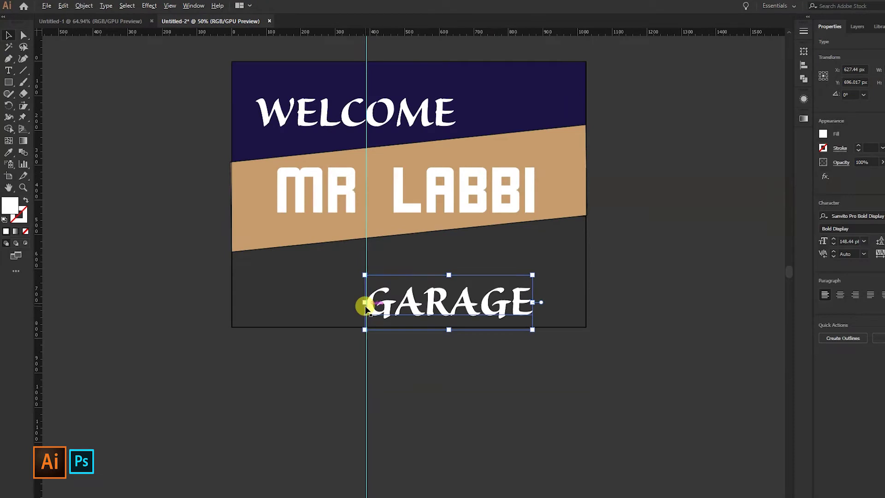
scroll(365, 307, "up", 2)
left_click_drag(457, 337, 458, 331)
left_click(401, 62)
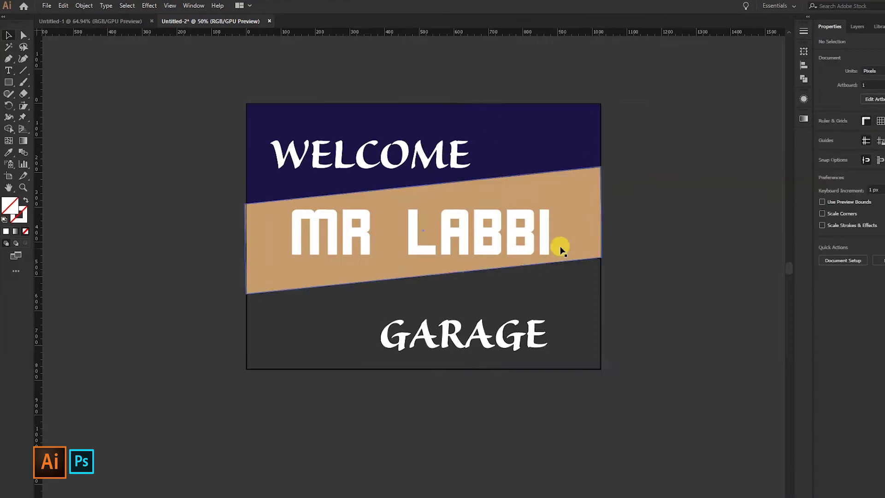
left_click(480, 350)
left_click_drag(546, 306, 583, 289)
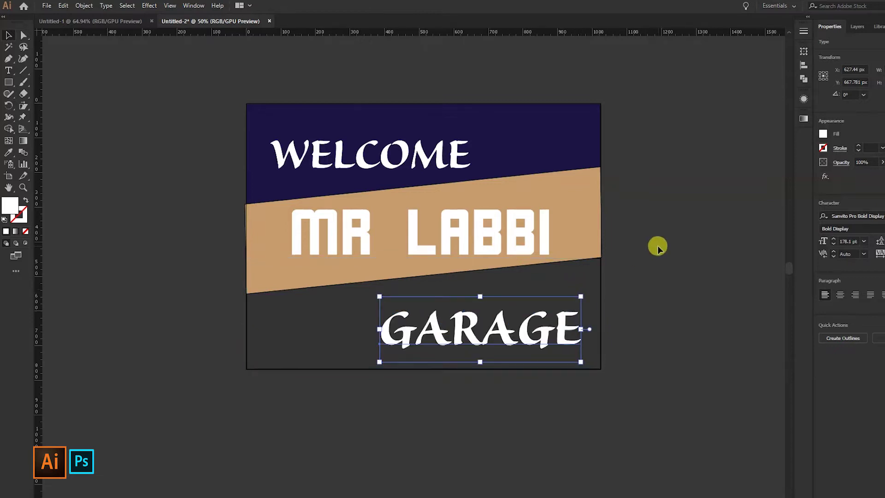
left_click(656, 245)
Compare the WELCOME and GARAGE font sizes and enter 95 as WELCOME's size.
left_click(450, 146)
left_click(530, 315)
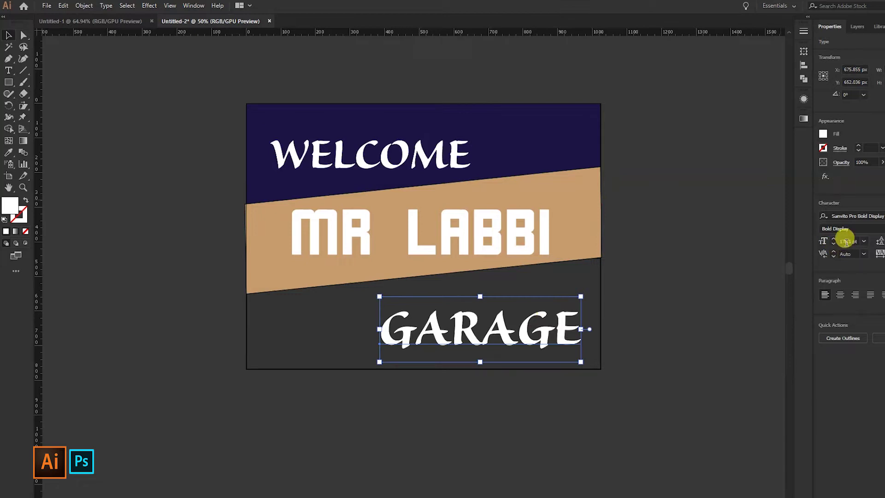
left_click(360, 152)
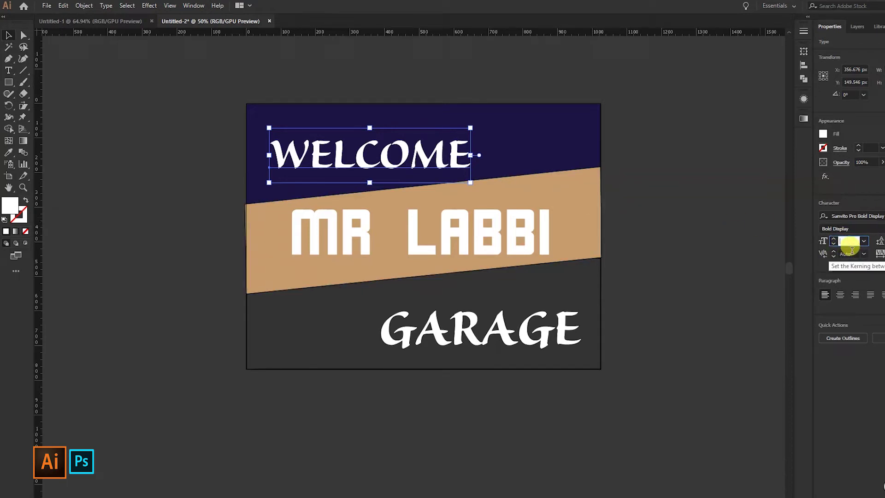
type("95")
key("Return")
left_click(604, 138)
Shrink WELCOME slightly, move it up, then marquee-select all the sign artwork.
left_click_drag(434, 142, 449, 177)
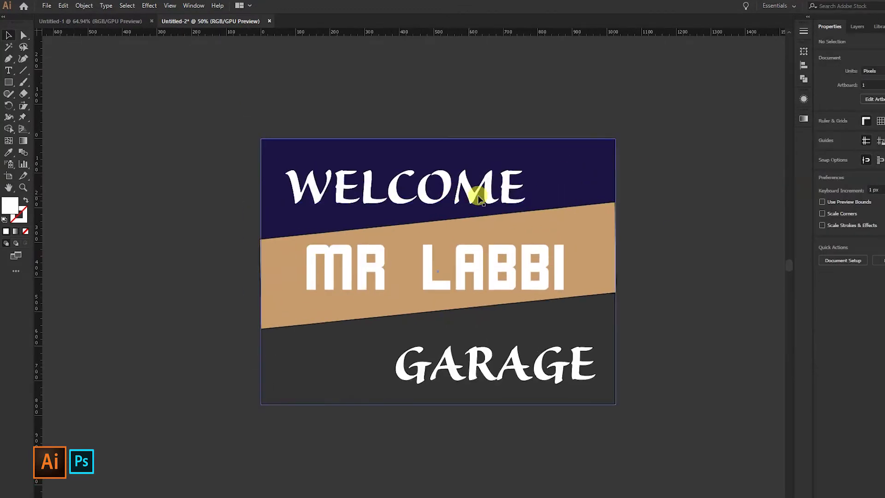
left_click(513, 196)
left_click_drag(524, 155, 490, 163)
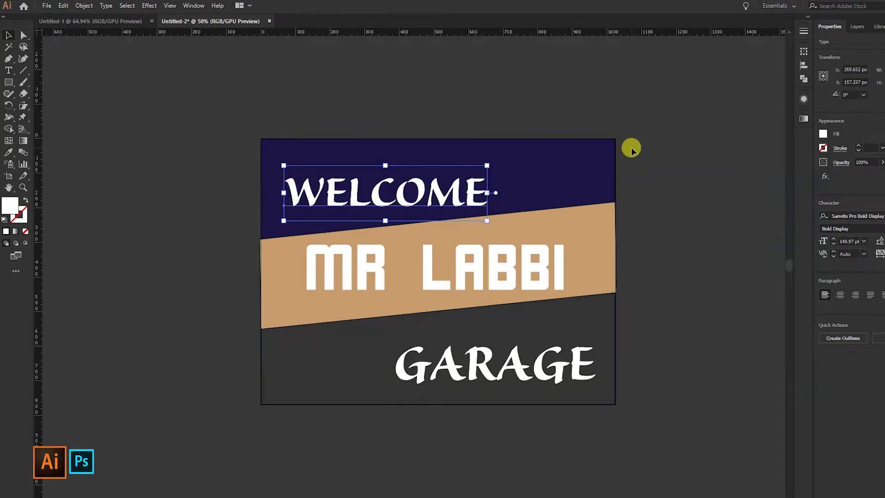
left_click(629, 146)
left_click_drag(400, 187, 400, 183)
left_click(653, 154)
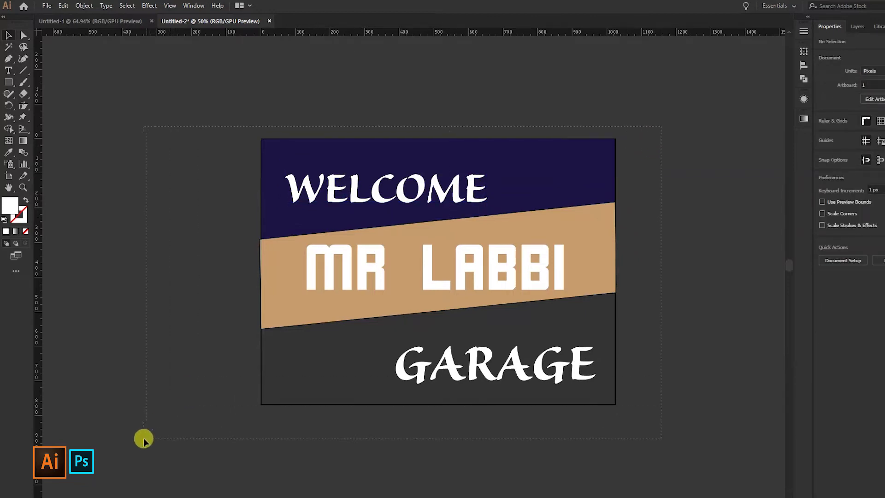
left_click_drag(143, 440, 144, 439)
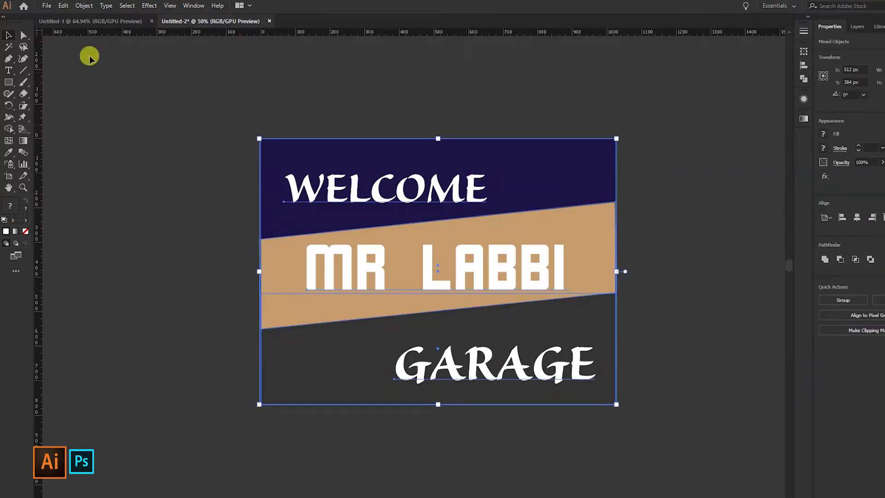
key("a")
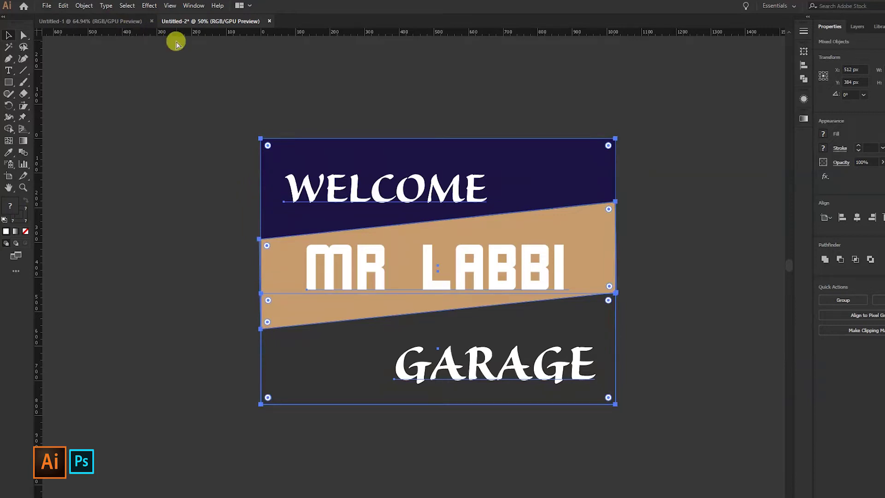
key("v")
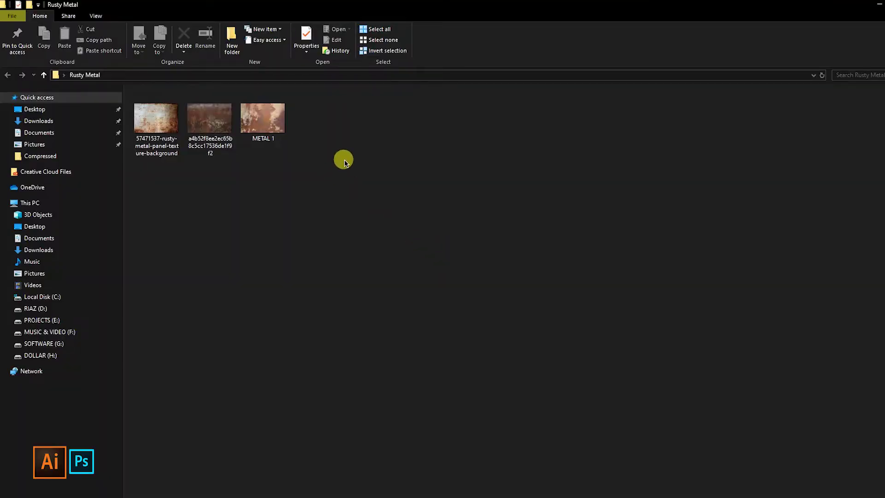
Page through the Rusty Metal textures in Photos, ending on METAL 1.jpg.
double_click(165, 132)
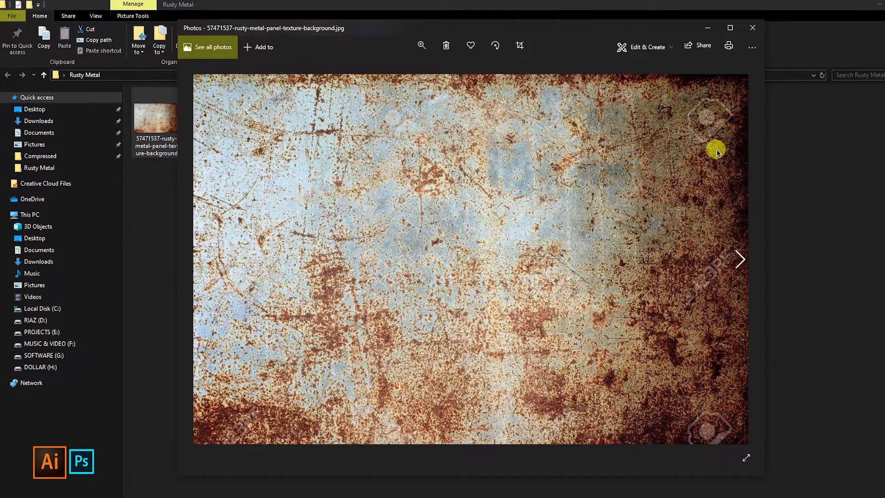
mouse_move(741, 259)
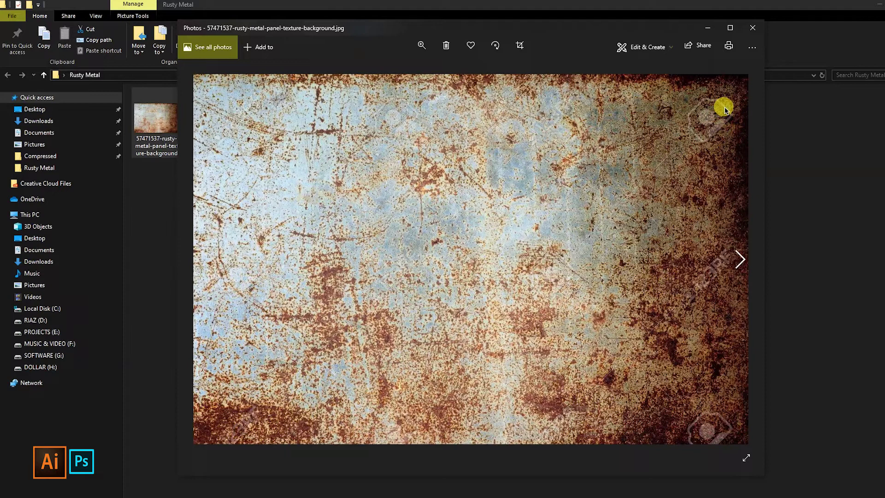
left_click(743, 261)
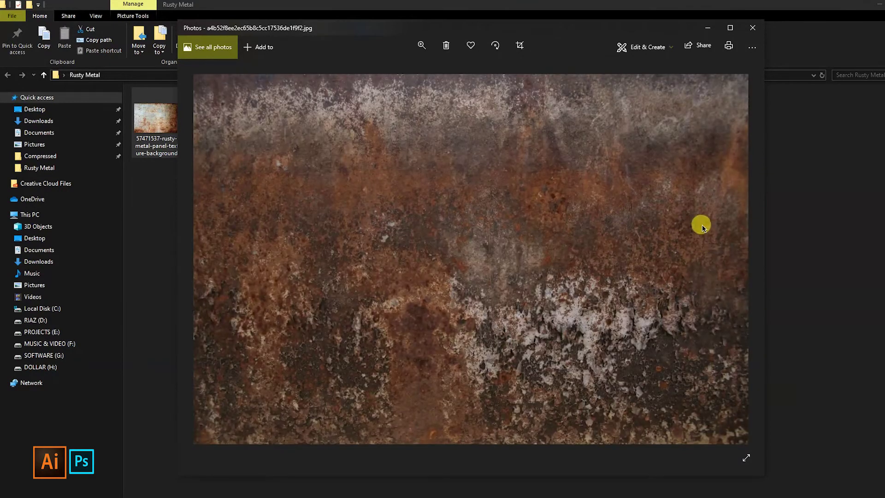
left_click(740, 259)
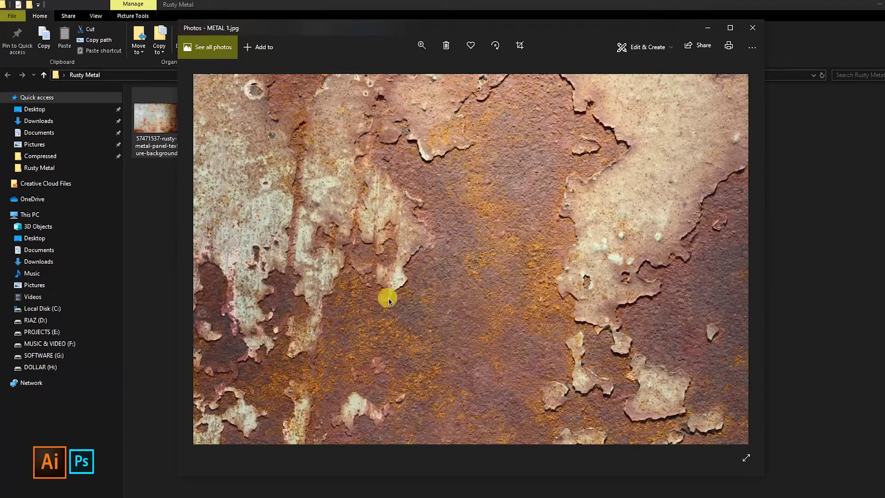
left_click(202, 258)
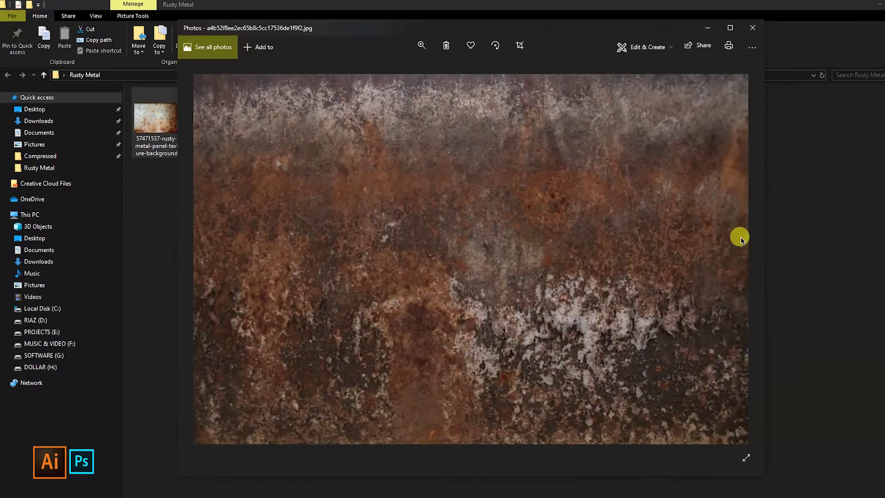
left_click(741, 258)
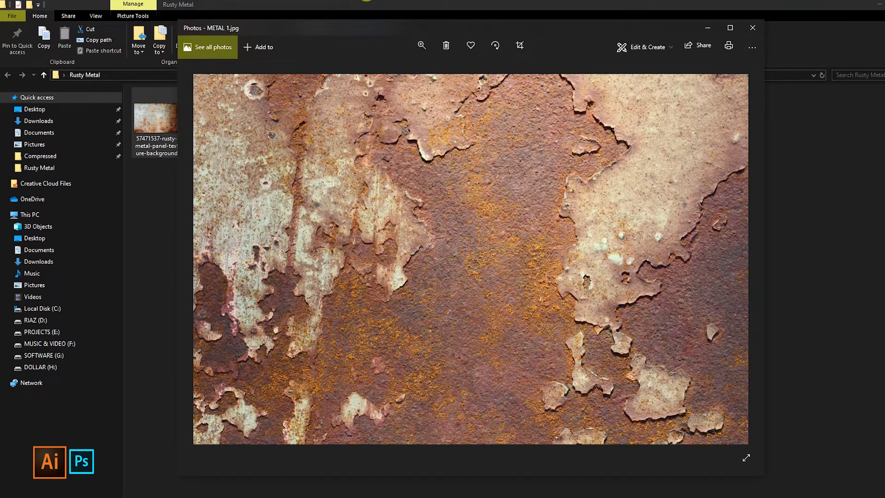
mouse_move(367, 2)
left_click(371, 29)
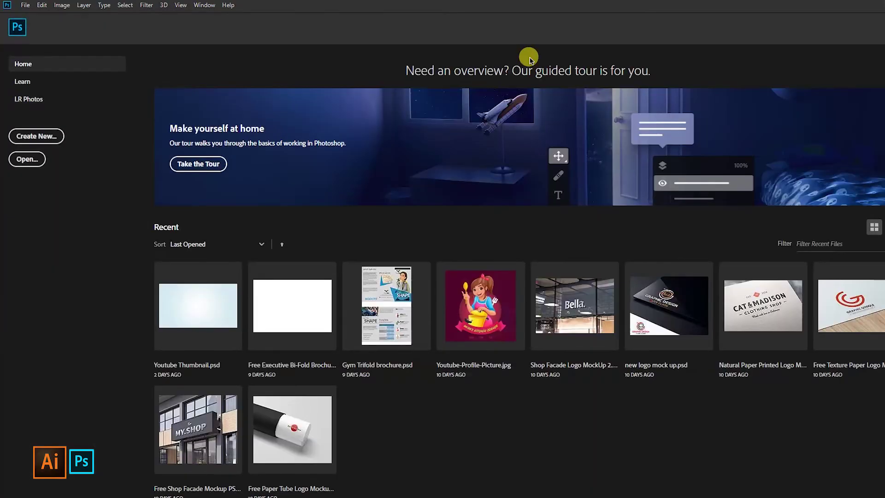
Make a new 1024 × 768 px Photoshop document with resolution 300 pixels/inch.
left_click(25, 136)
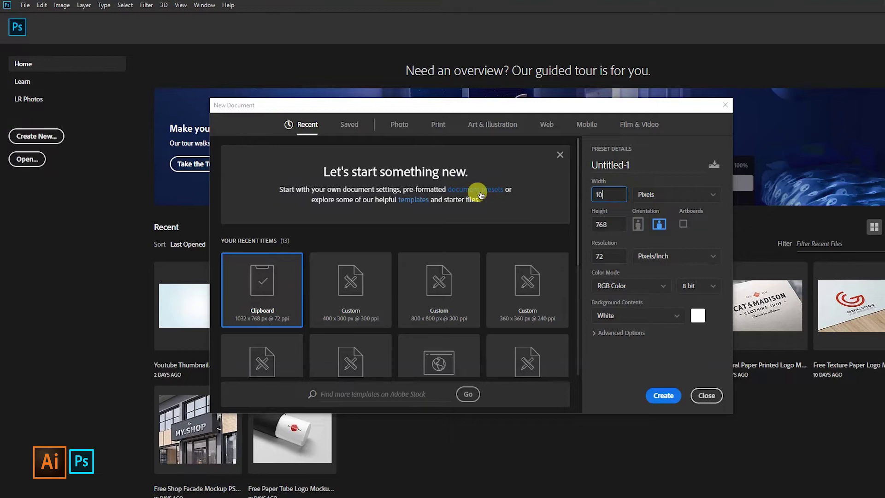
left_click(605, 225)
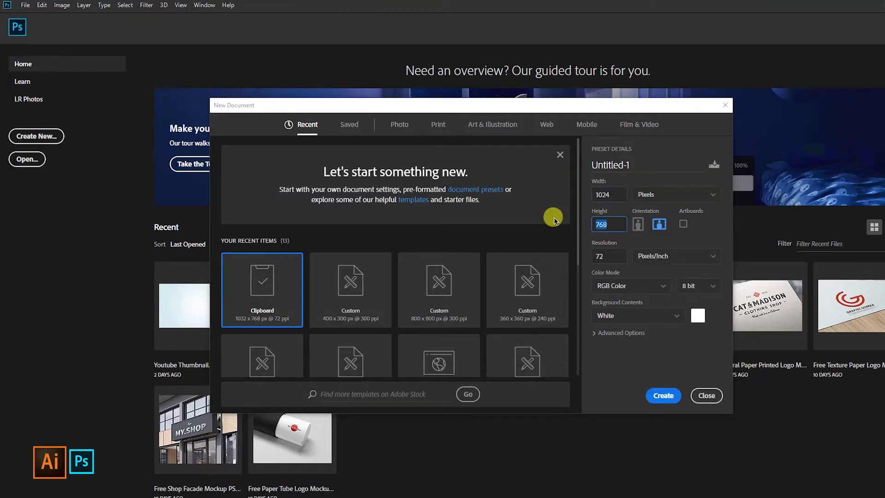
left_click(609, 255)
type("300")
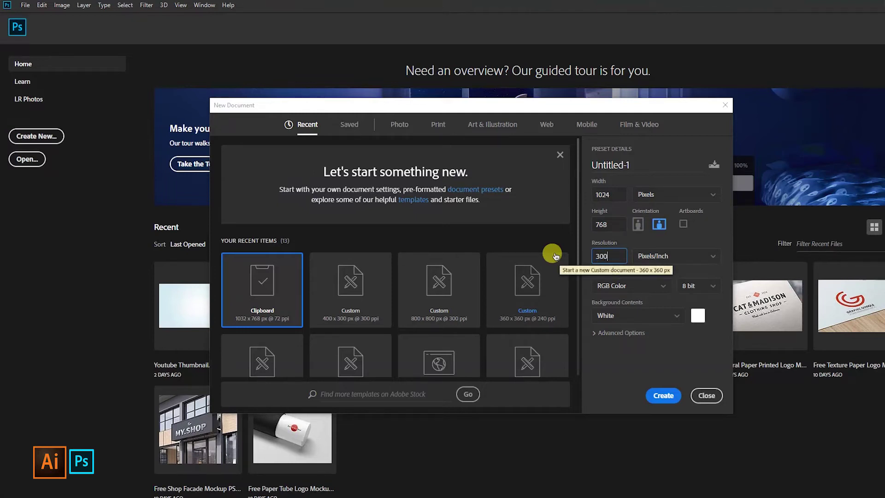
left_click(668, 404)
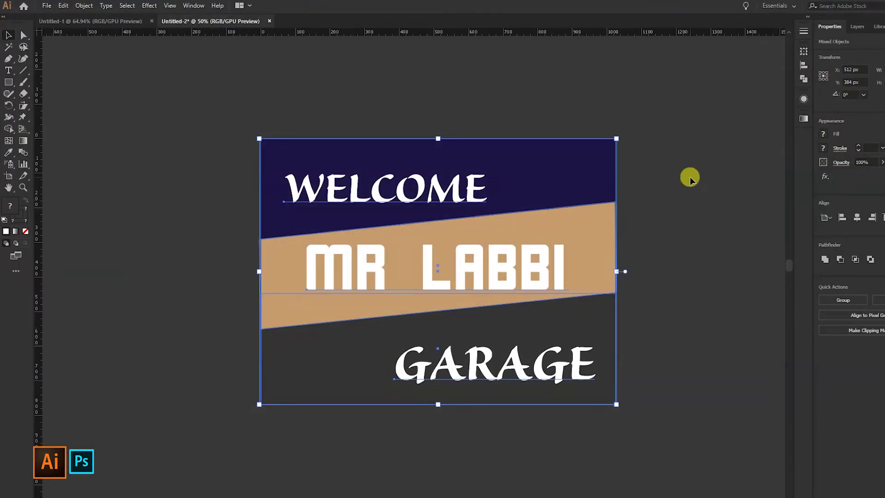
left_click(690, 179)
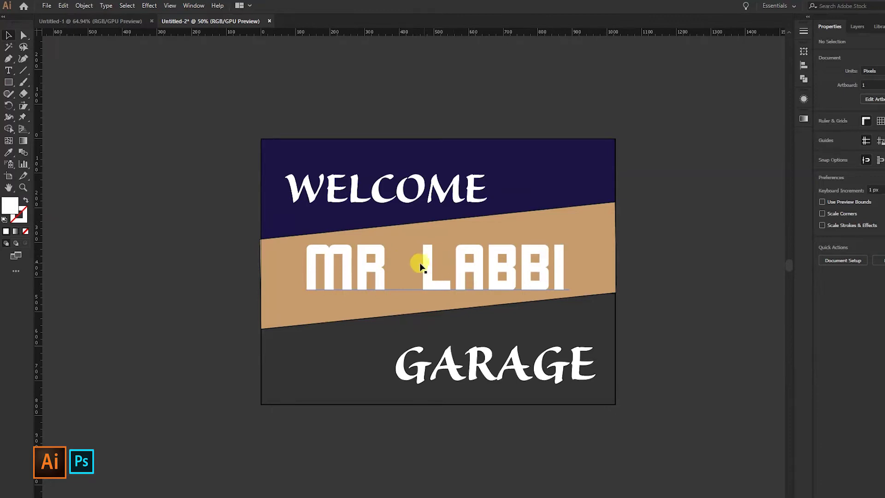
Marquee-select the whole sign artwork in Illustrator and switch to Photoshop.
left_click_drag(668, 125, 214, 415)
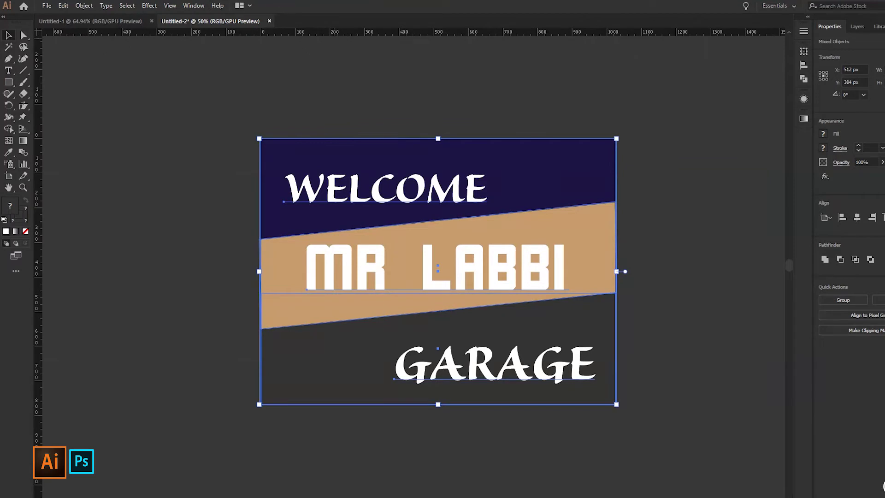
key("alt+Tab")
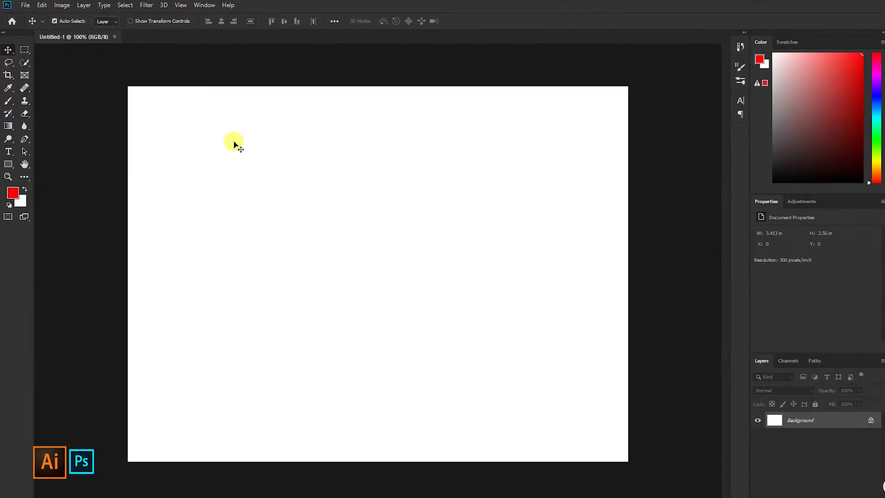
Open METAL 1.jpg from Desktop > Rusty Metal and select the whole image.
key("ctrl+o")
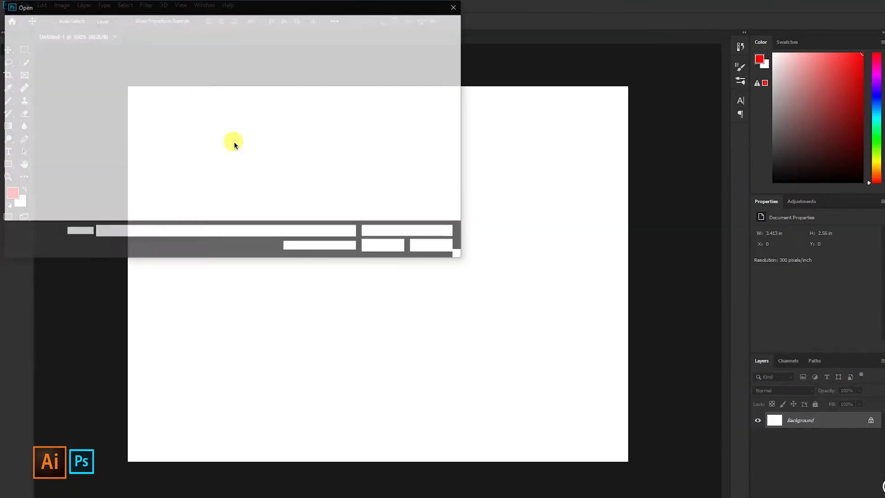
scroll(165, 144, "down", 2)
scroll(165, 144, "up", 3)
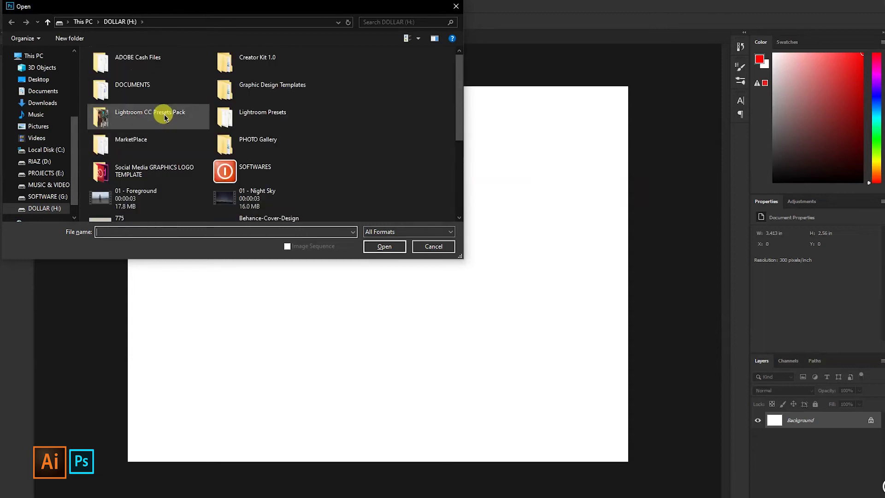
left_click(37, 81)
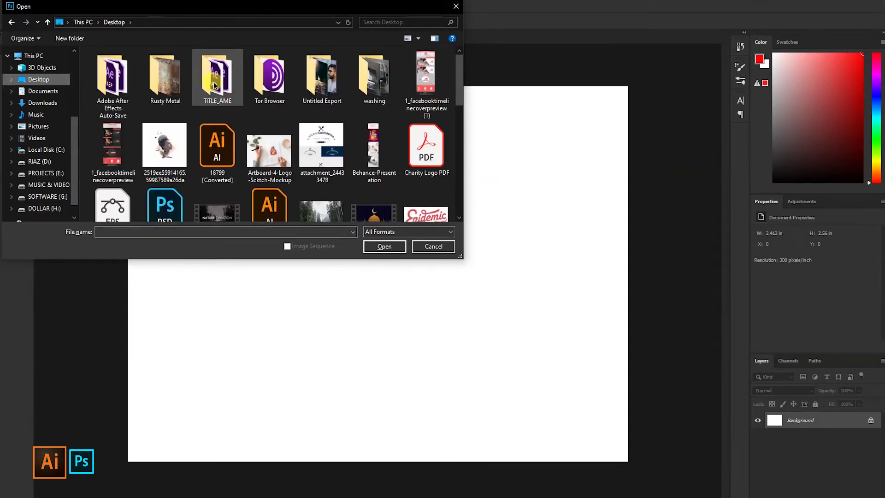
double_click(166, 77)
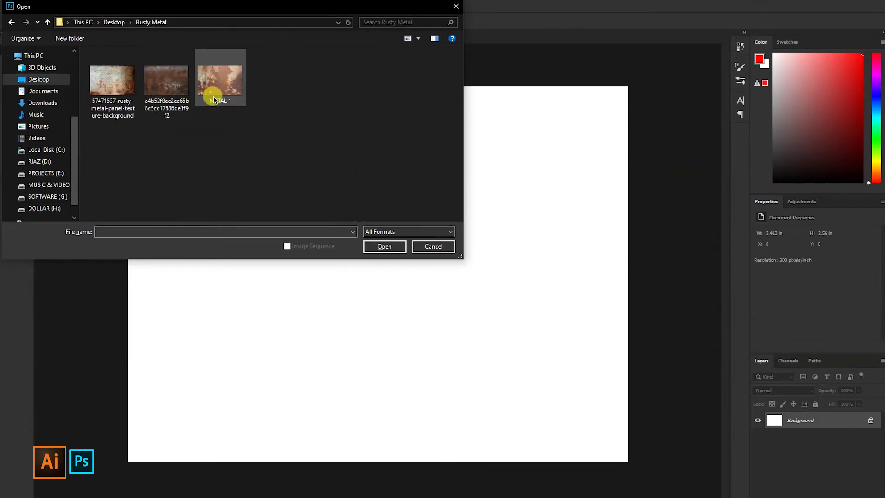
double_click(226, 95)
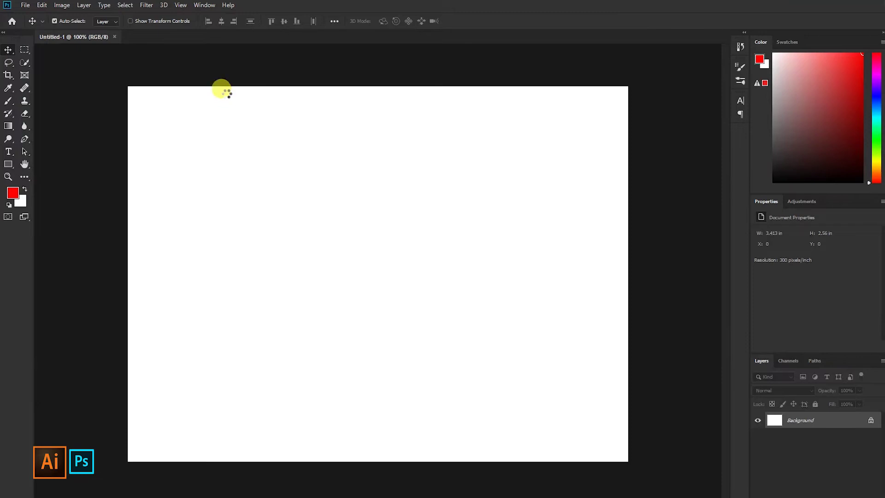
key("ctrl+a")
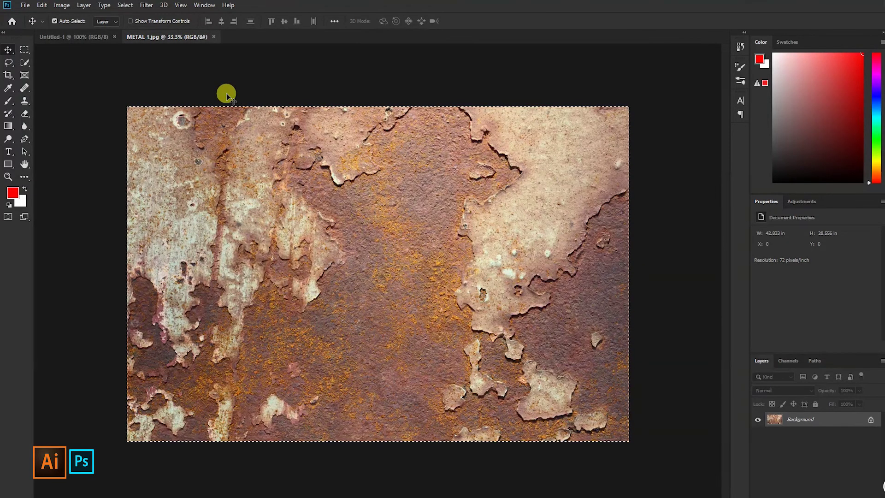
Paste the metal texture into Untitled-1 and convert it to a smart object.
left_click(94, 37)
key("ctrl+v")
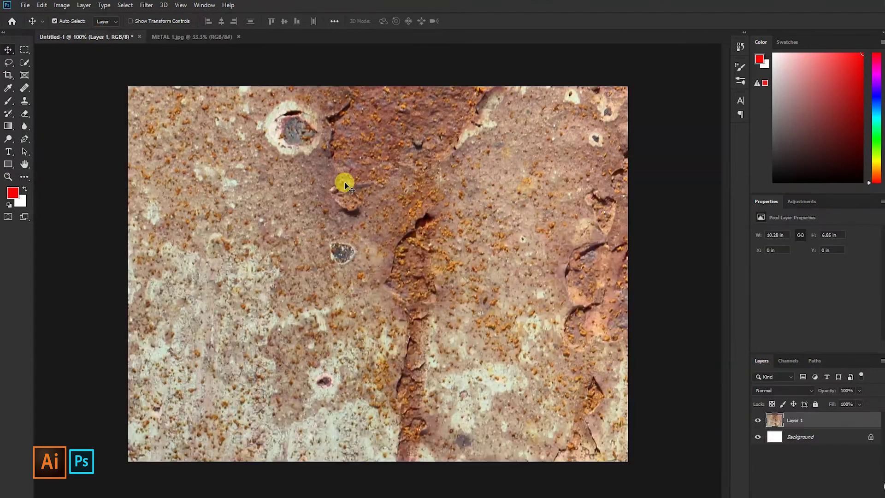
right_click(792, 417)
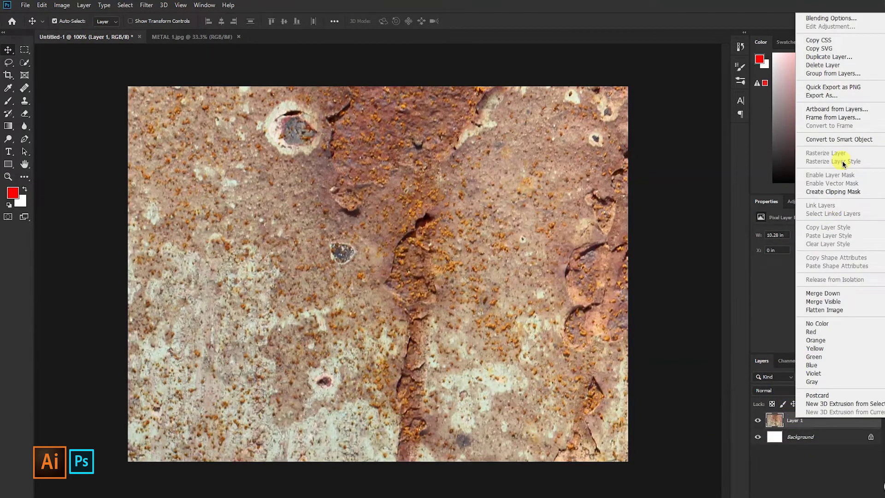
left_click(839, 140)
Free-transform the metal texture so it fills the whole canvas.
key("ctrl+t")
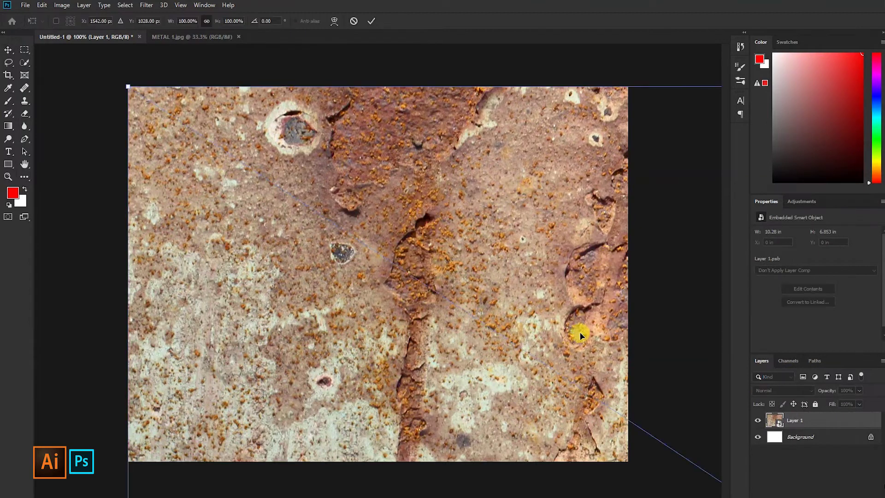
scroll(402, 279, "down", 5)
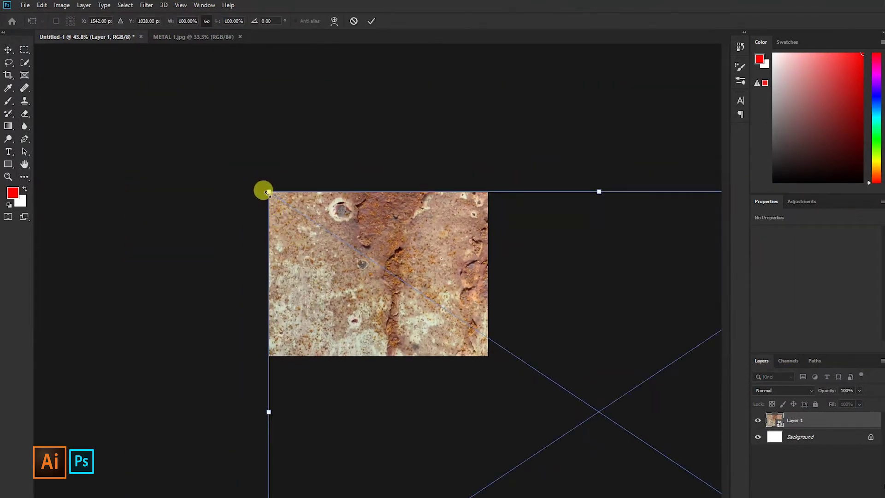
left_click_drag(264, 191, 404, 299)
left_click_drag(450, 326, 223, 152)
left_click_drag(179, 100, 286, 197)
left_click_drag(340, 222, 348, 234)
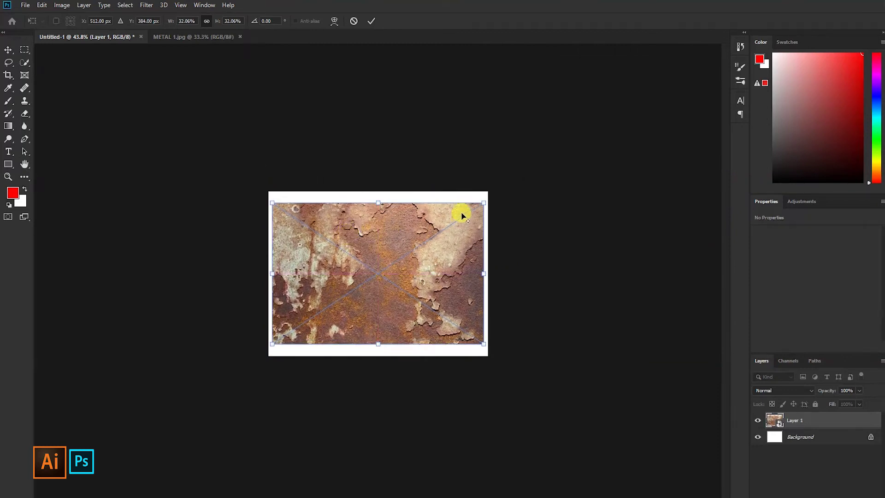
left_click_drag(483, 202, 496, 182)
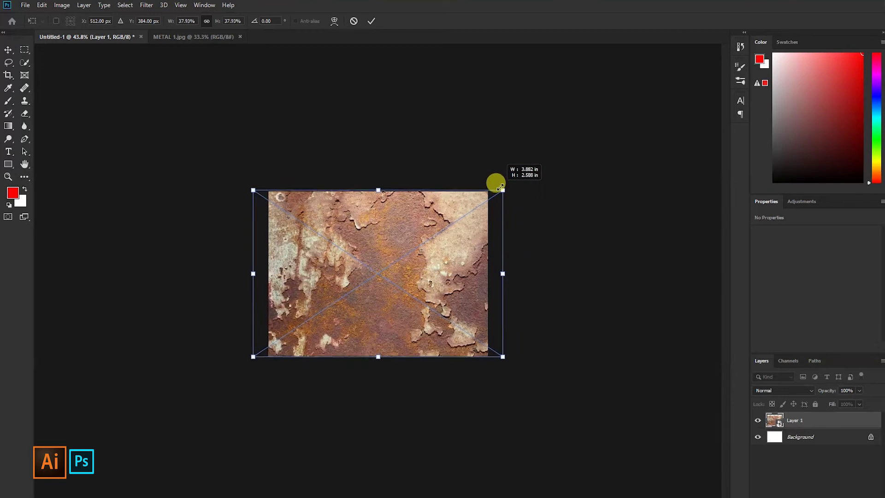
key("Return")
key("ctrl+0")
Inspect the texture's Red and Blue channels, then return to RGB and Layers.
scroll(345, 268, "down", 1)
scroll(345, 268, "down", 2)
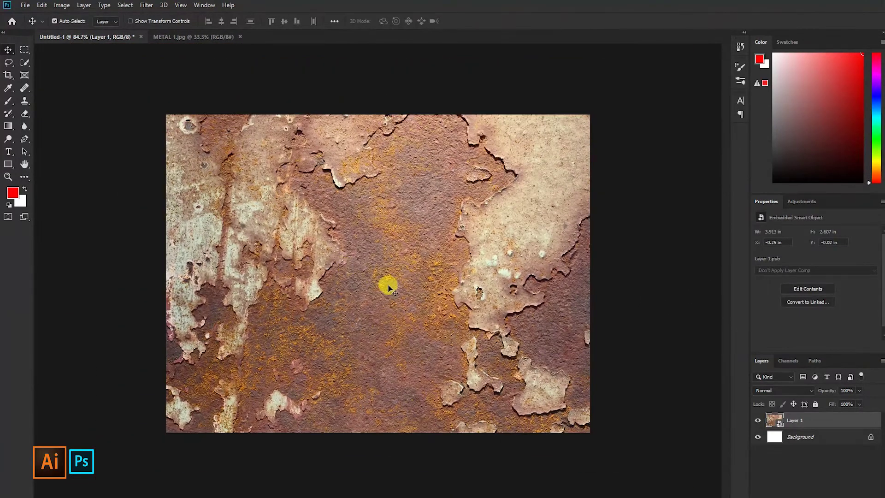
left_click(788, 360)
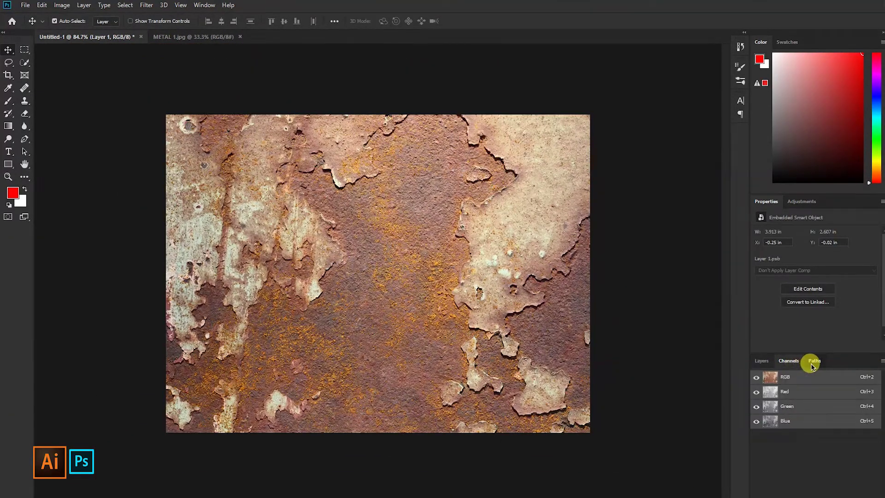
left_click(813, 360)
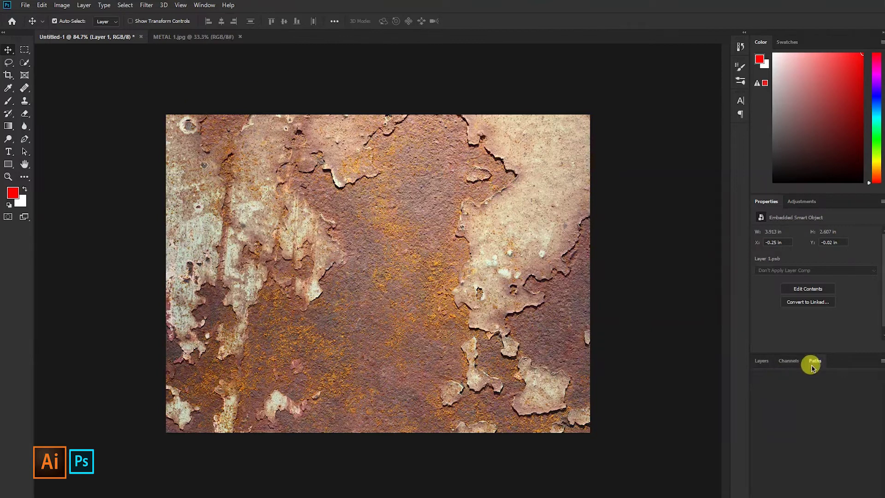
left_click(788, 360)
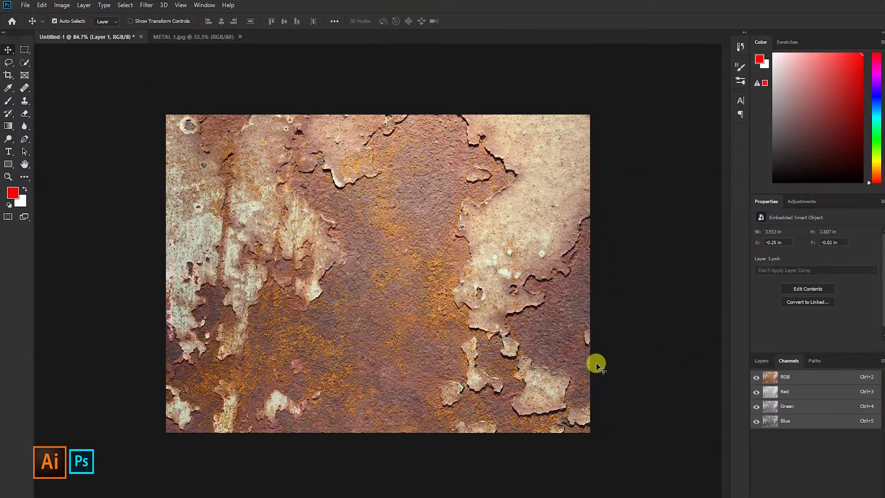
left_click(621, 350)
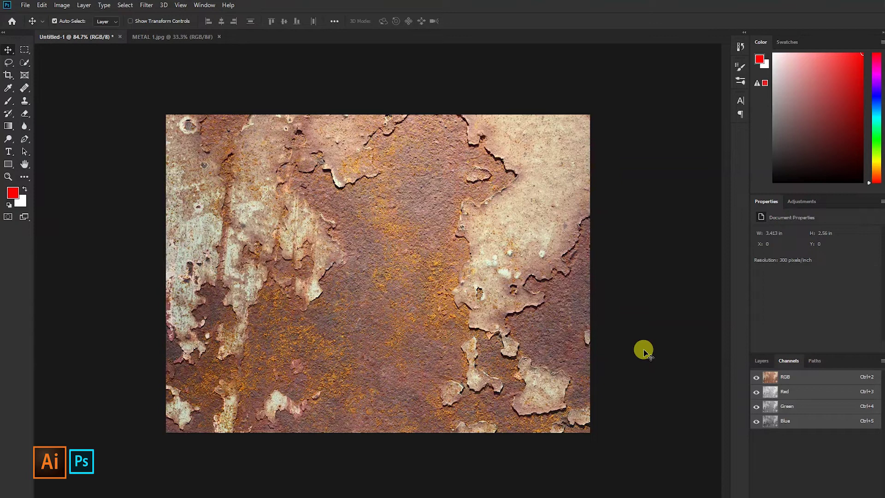
left_click(757, 391)
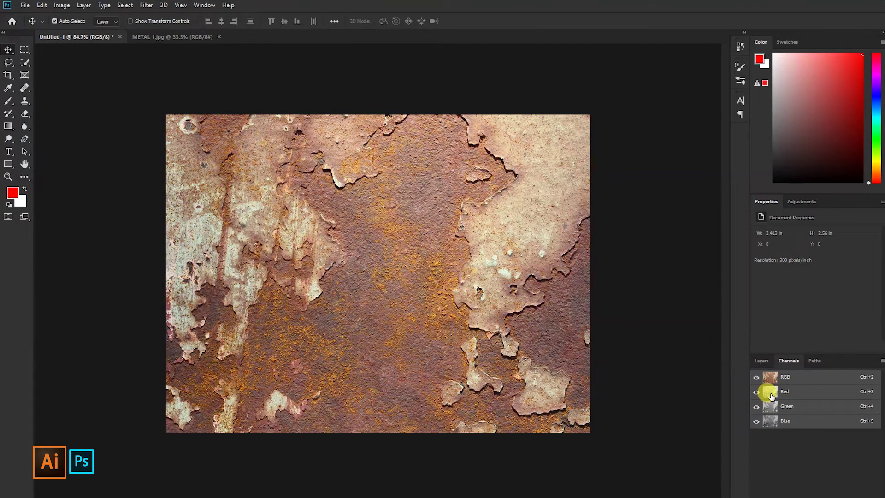
left_click(769, 392)
left_click(770, 419)
left_click(770, 406)
left_click(765, 377)
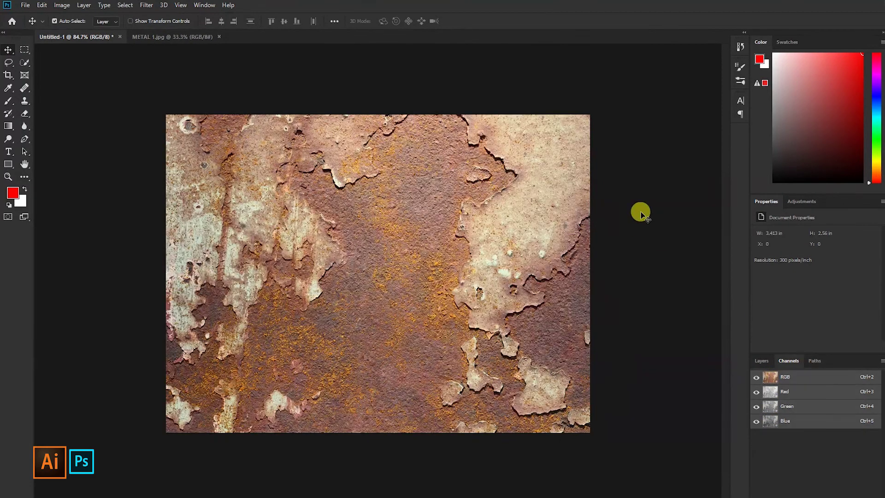
left_click(762, 361)
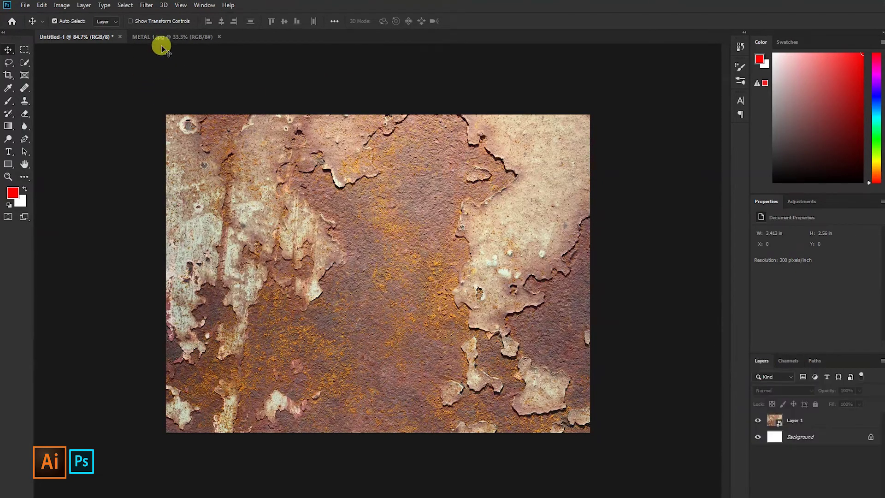
Close METAL 1.jpg, enable Auto-Select, and paste the Illustrator sign artwork.
left_click(219, 37)
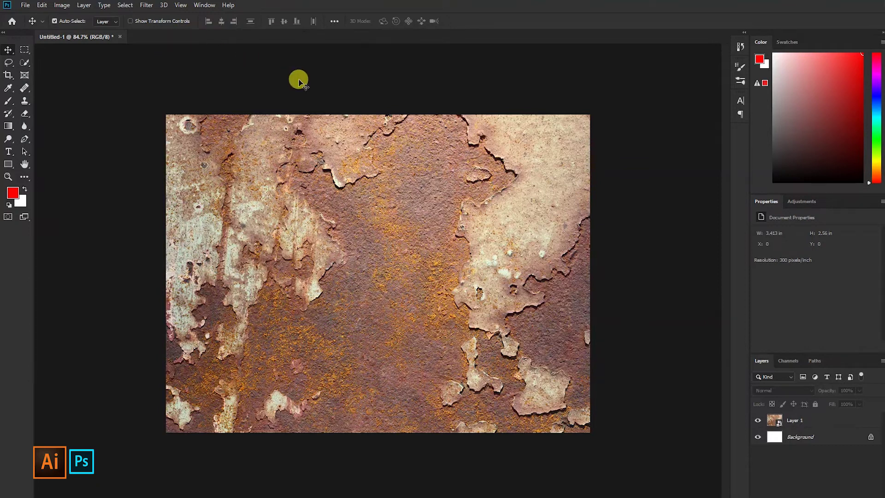
left_click(54, 21)
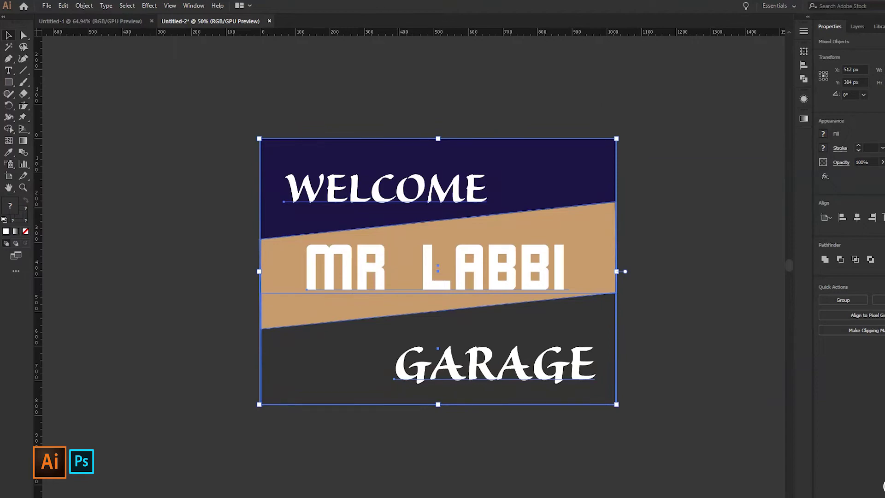
key("ctrl+v")
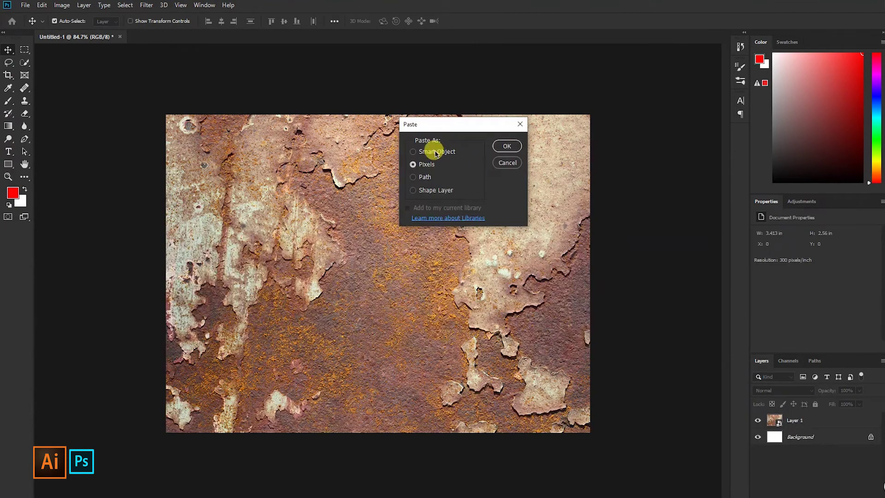
Paste the sign as a Smart Object and scale it to cover the rust texture.
left_click(435, 153)
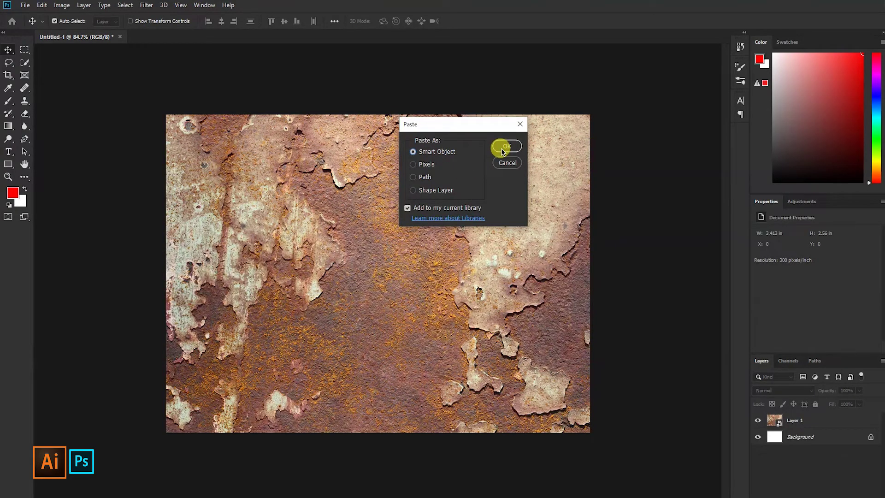
left_click(502, 148)
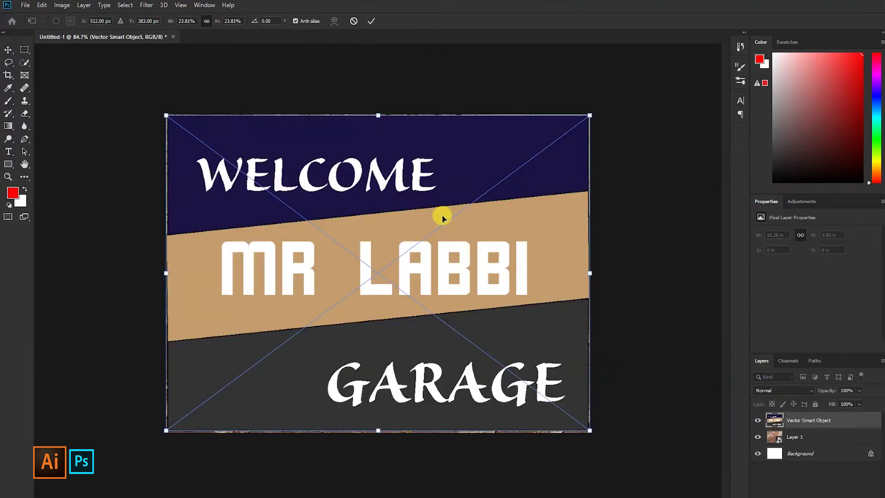
key("Return")
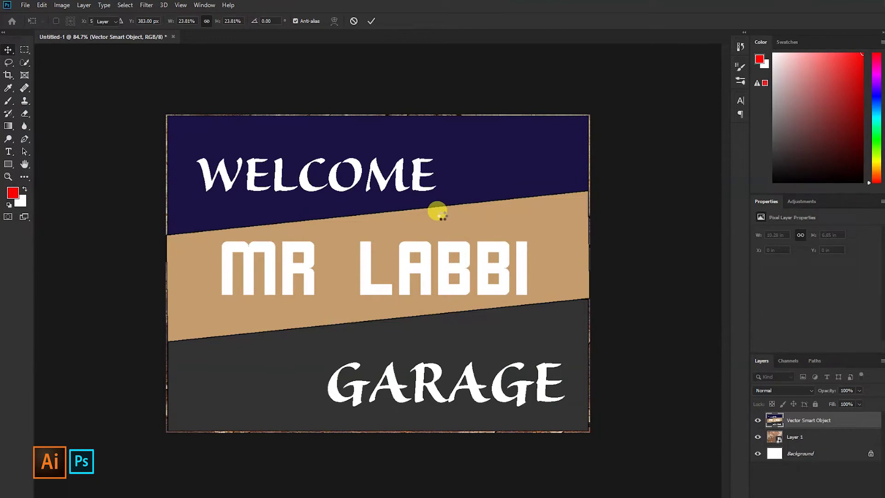
key("ctrl+t")
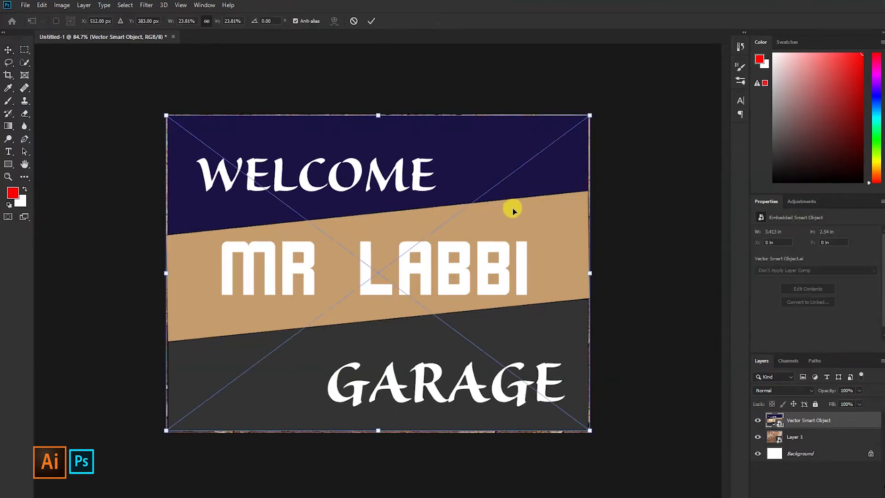
left_click_drag(590, 116, 593, 113)
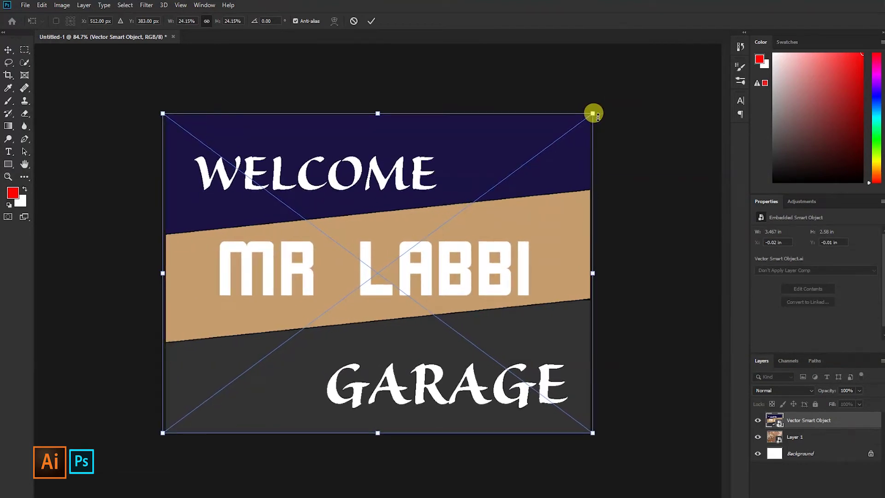
key("Return")
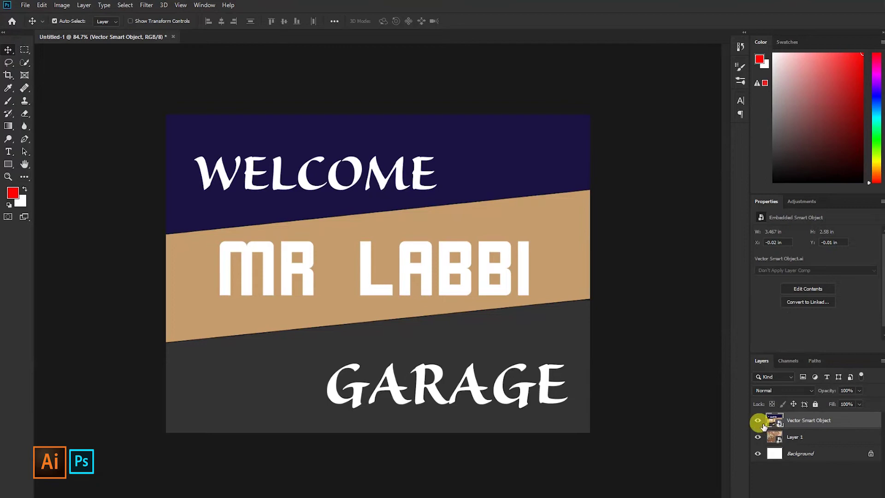
Hide the sign layer and select the rust texture Layer 1 to inspect its channels.
left_click(758, 421)
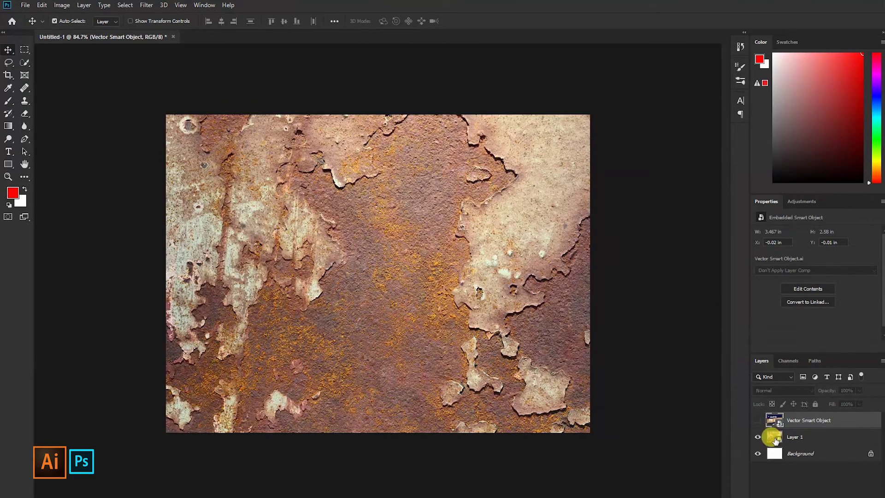
left_click(776, 439)
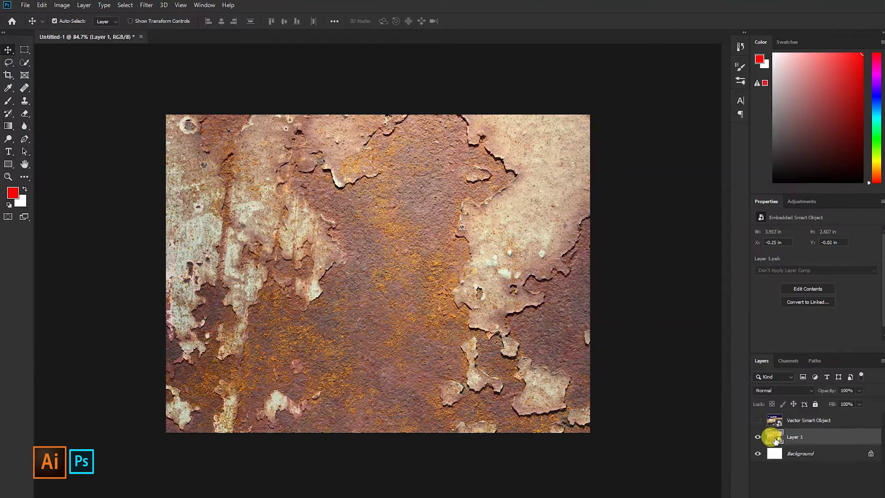
left_click(786, 367)
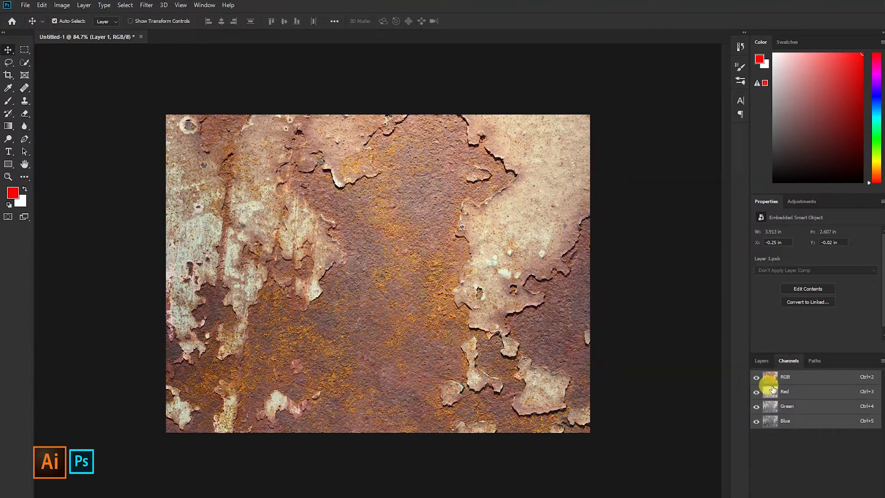
Compare the rust texture's Red, Green and Blue channels one at a time.
left_click(772, 392)
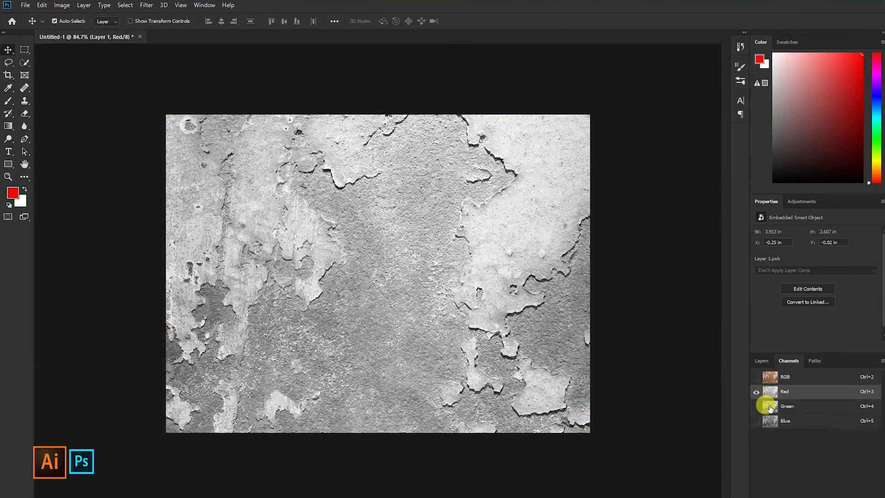
left_click(770, 405)
left_click(769, 421)
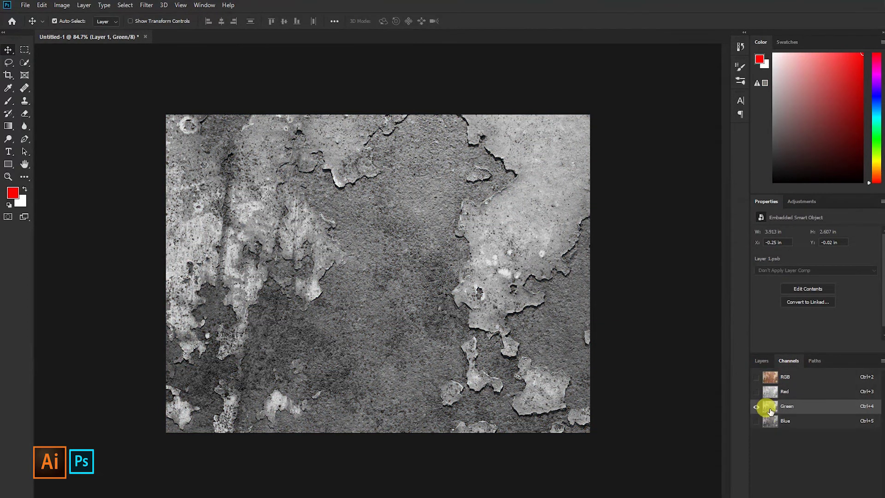
left_click(770, 392)
left_click(772, 392)
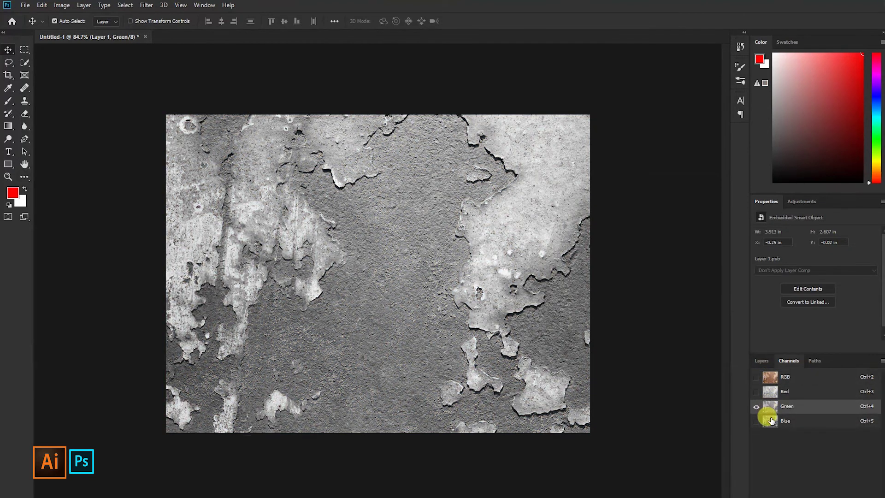
left_click(772, 421)
left_click(771, 406)
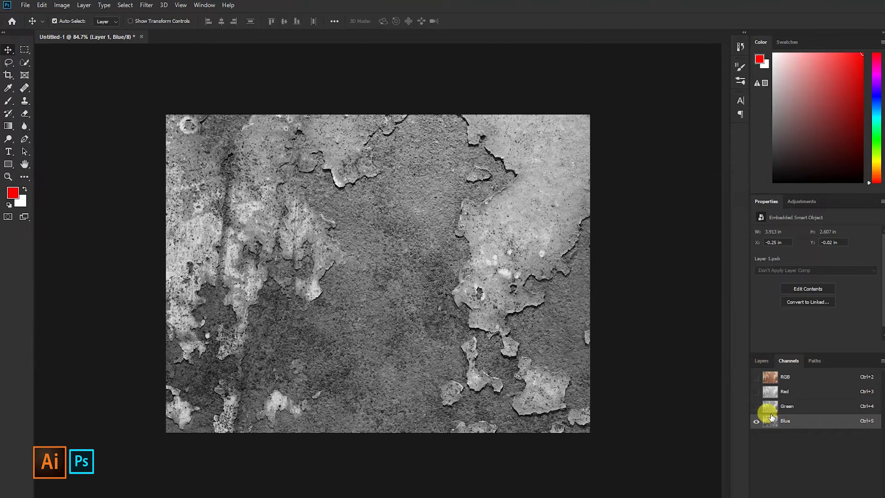
left_click(769, 405)
left_click(769, 391)
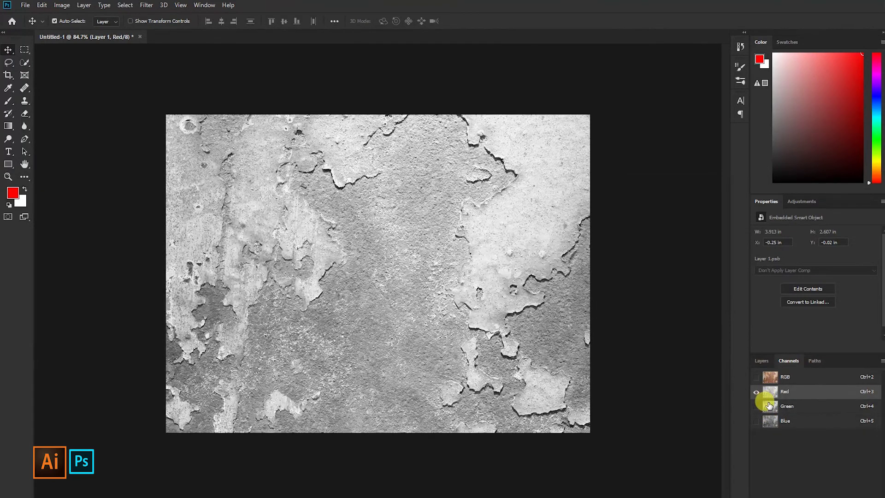
left_click(773, 420)
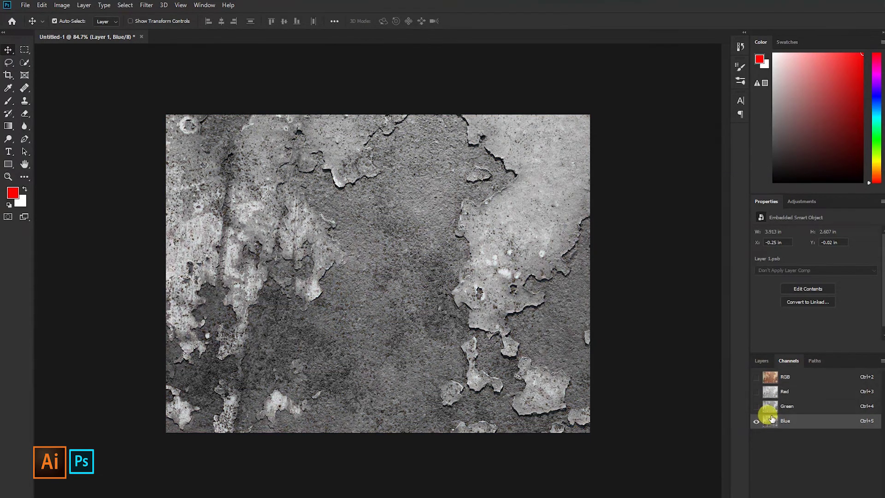
Load the Blue channel as a selection and return to the full-colour RGB view.
key("ctrl")
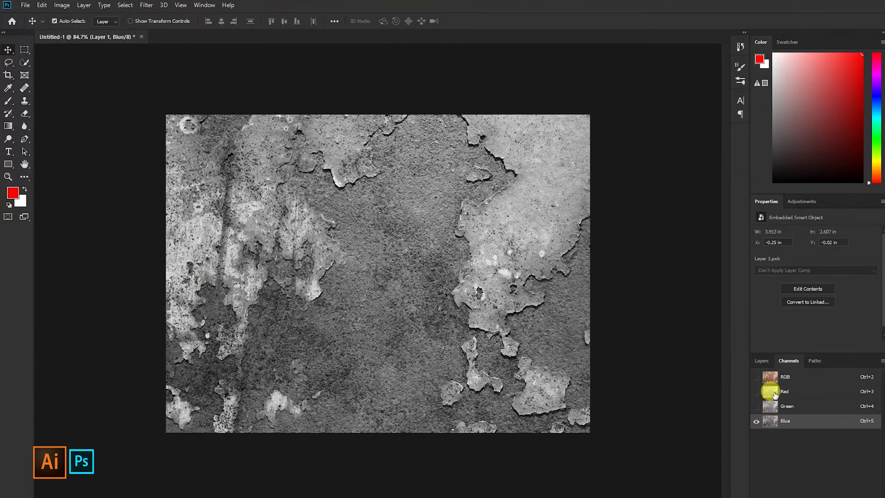
left_click(768, 417, "ctrl")
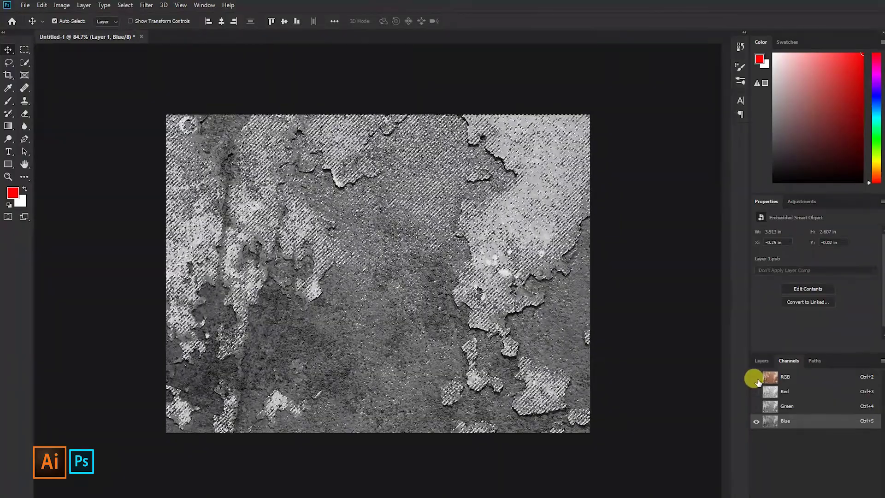
left_click(756, 377)
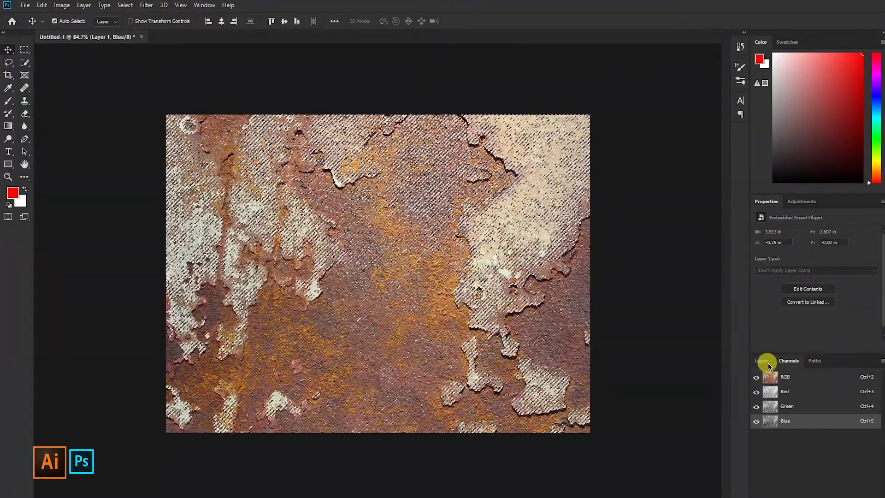
left_click(767, 362)
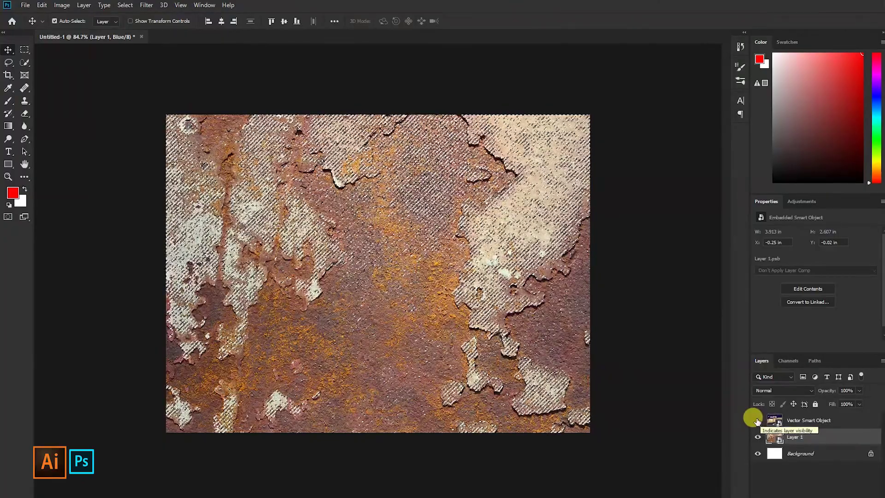
Show the Vector Smart Object sign layer and mask it with the Blue-channel rust selection.
left_click(757, 421)
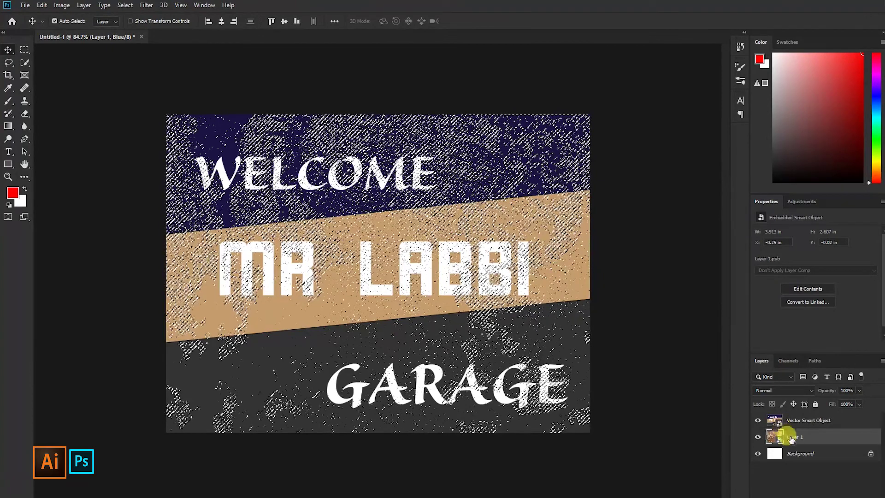
left_click(790, 424)
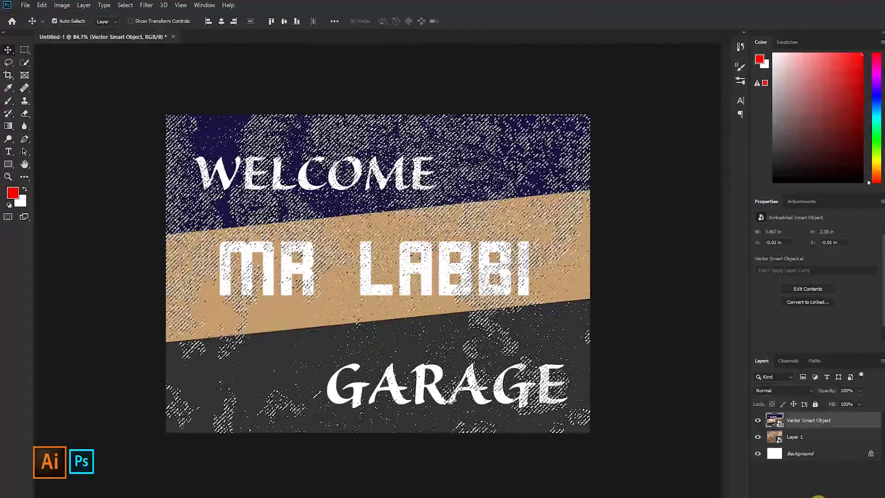
left_click(818, 496)
key("ctrl+v")
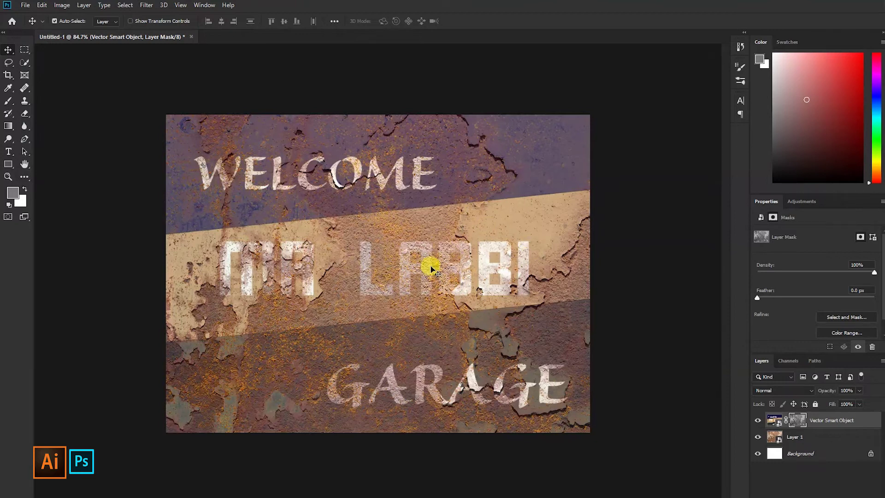
left_click(775, 420)
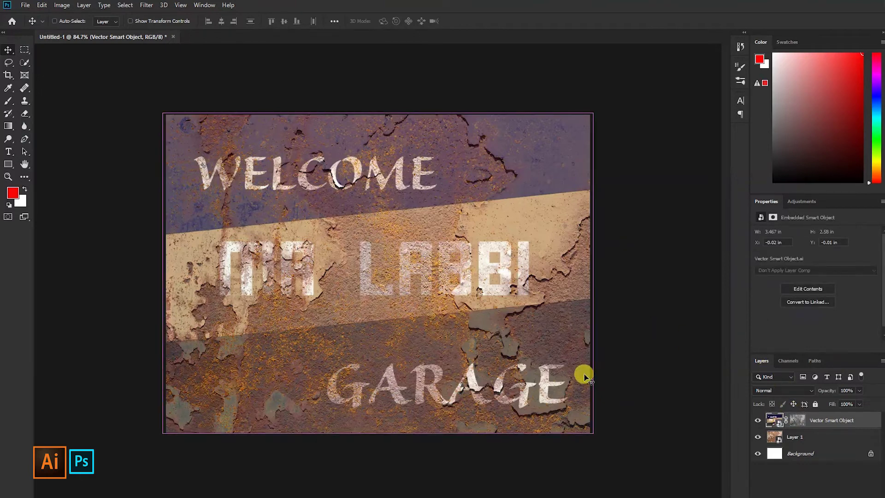
Apply Levels to the sign artwork with black input 13 and adjusted midtones.
key("ctrl+l")
left_click_drag(460, 101, 627, 101)
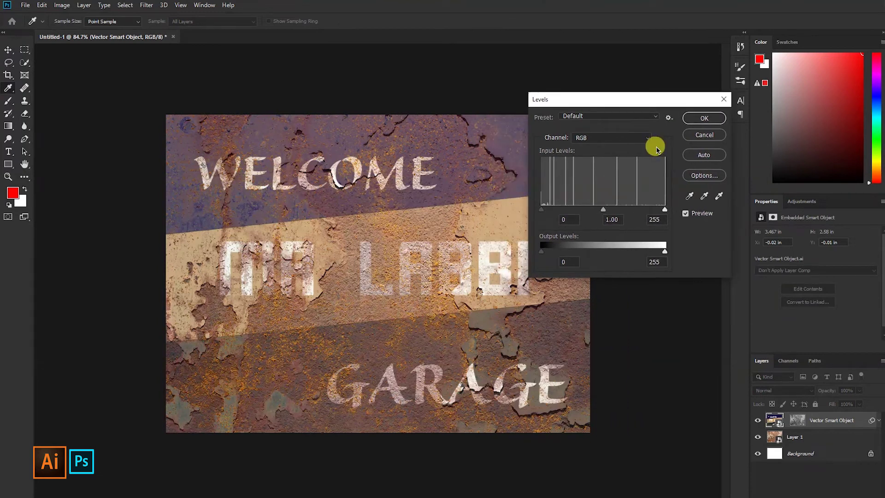
left_click_drag(542, 210, 543, 209)
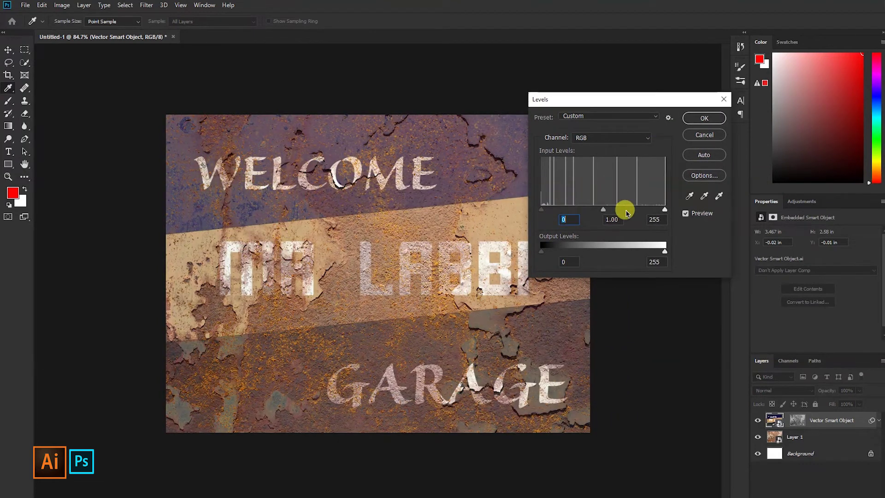
left_click(686, 213)
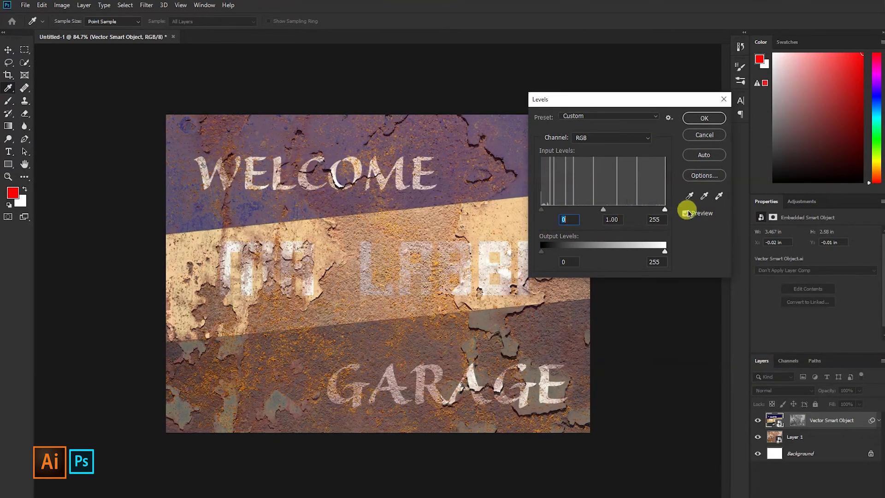
left_click_drag(603, 210, 628, 210)
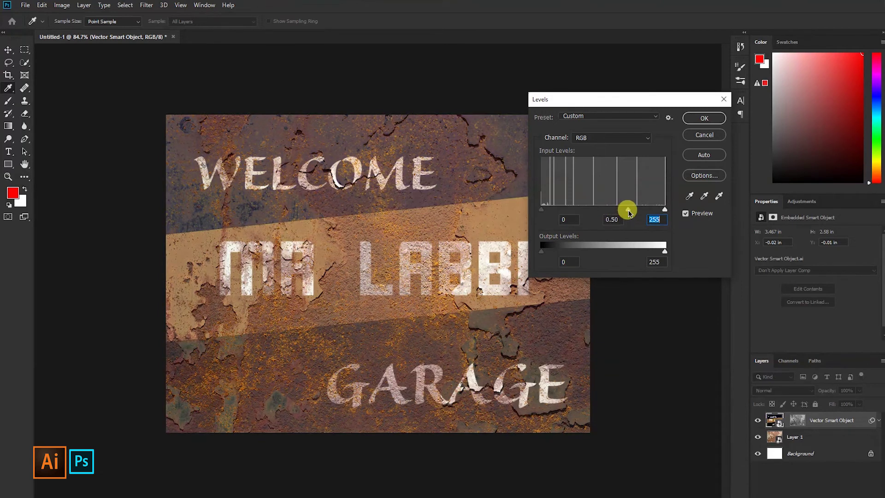
left_click(542, 210)
mouse_move(542, 213)
left_mouse_down()
mouse_move(595, 213)
mouse_move(535, 212)
mouse_move(547, 211)
left_mouse_up()
mouse_move(627, 210)
left_mouse_down()
mouse_move(594, 212)
mouse_move(639, 212)
mouse_move(608, 211)
mouse_move(622, 211)
left_mouse_up()
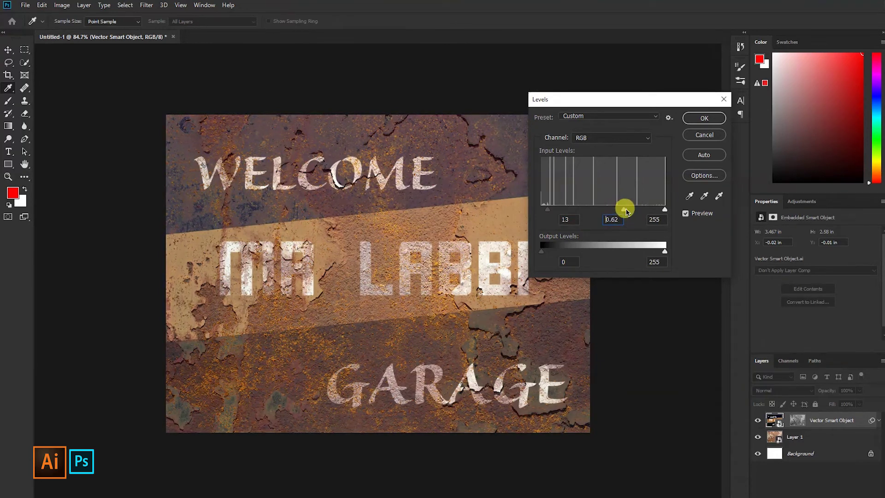
left_click(704, 118)
key("v")
left_click(790, 460)
Apply Levels to rust Layer 1 with input 6 / 0.97 / 238 and output white 251.
key("ctrl+l")
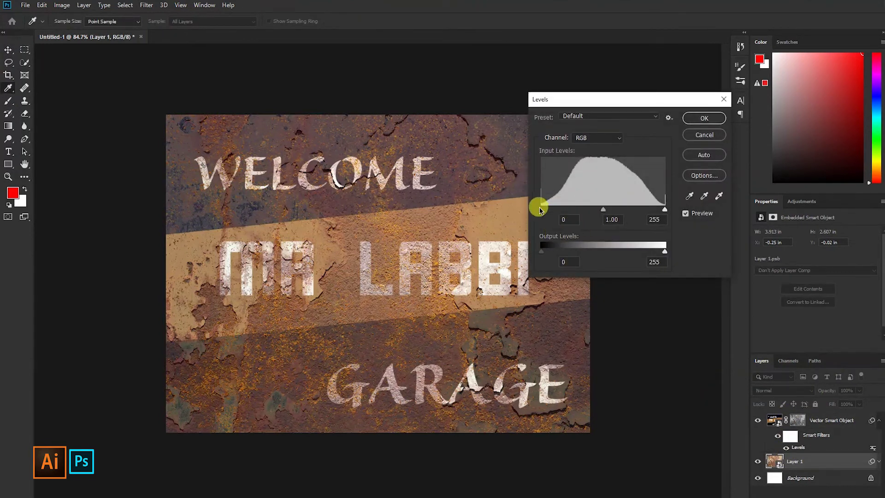
mouse_move(541, 210)
left_mouse_down()
mouse_move(571, 215)
mouse_move(544, 214)
left_mouse_up()
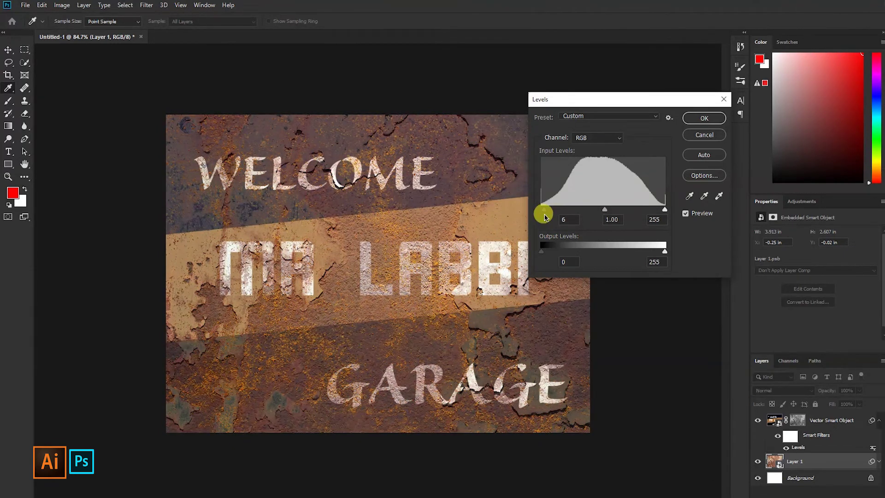
mouse_move(603, 210)
left_mouse_down()
mouse_move(589, 213)
mouse_move(607, 213)
left_mouse_up()
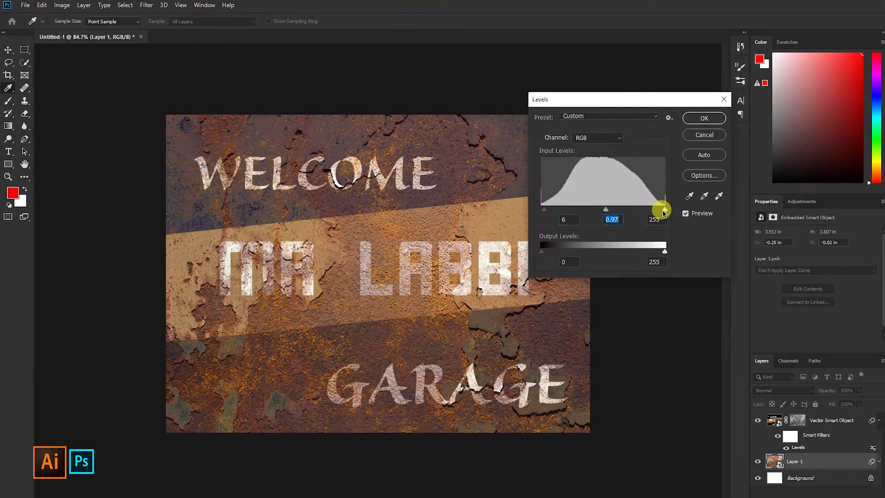
left_click_drag(665, 210, 657, 211)
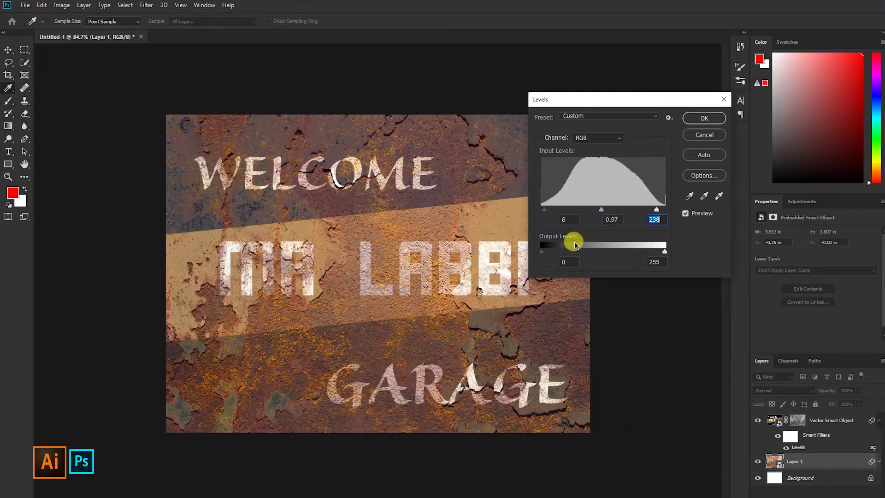
mouse_move(541, 251)
left_mouse_down()
mouse_move(552, 253)
mouse_move(541, 251)
left_mouse_up()
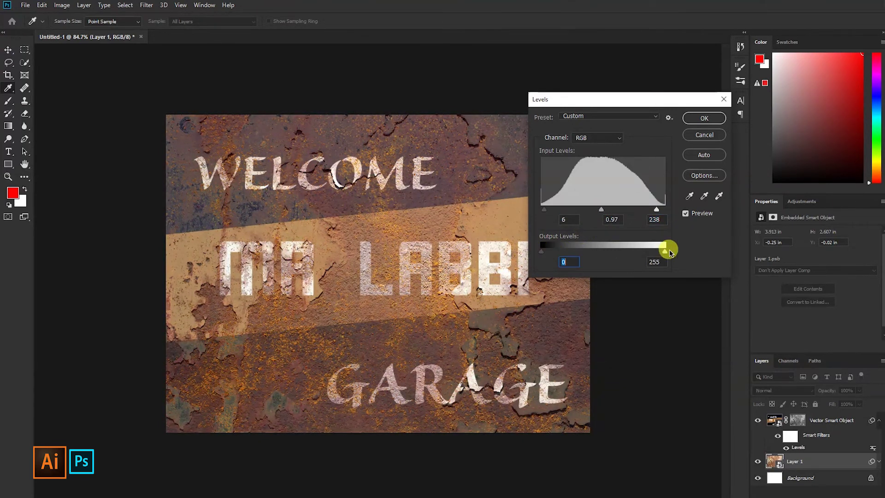
mouse_move(665, 251)
left_mouse_down()
mouse_move(635, 253)
mouse_move(660, 255)
left_mouse_up()
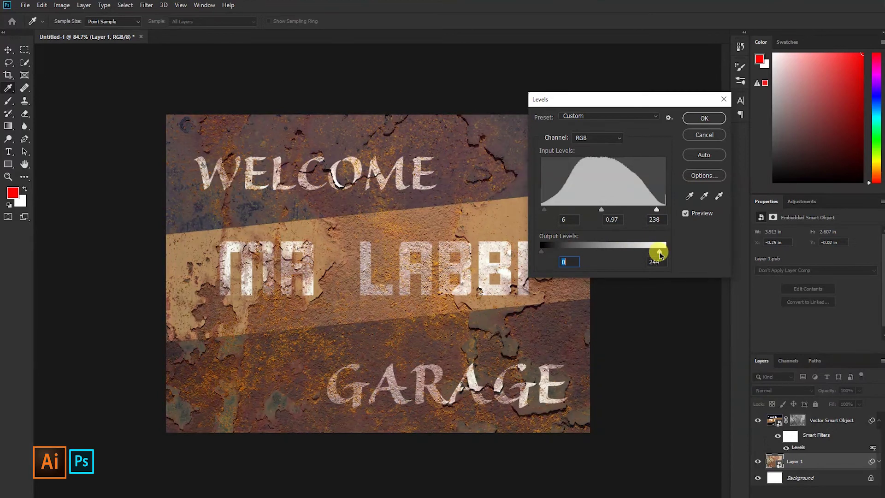
left_click(702, 119)
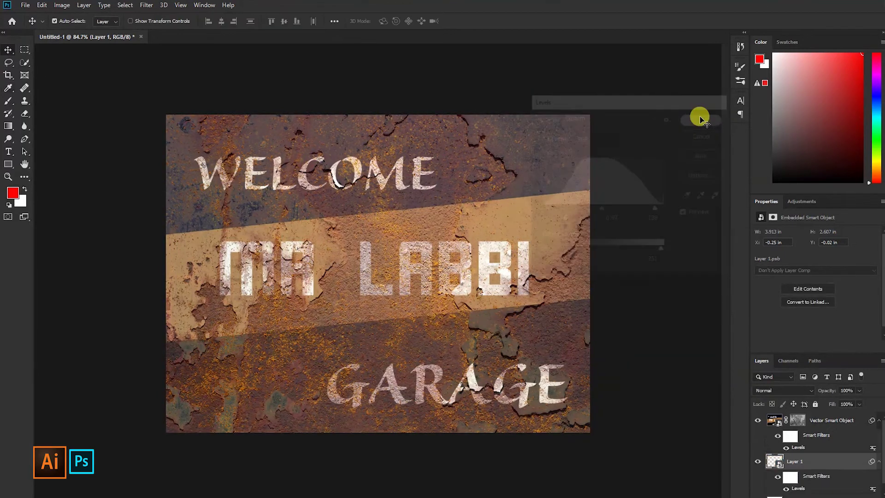
Add a Brightness/Contrast layer (brightness -9, contrast 17) clipped to rust Layer 1.
right_click(817, 465)
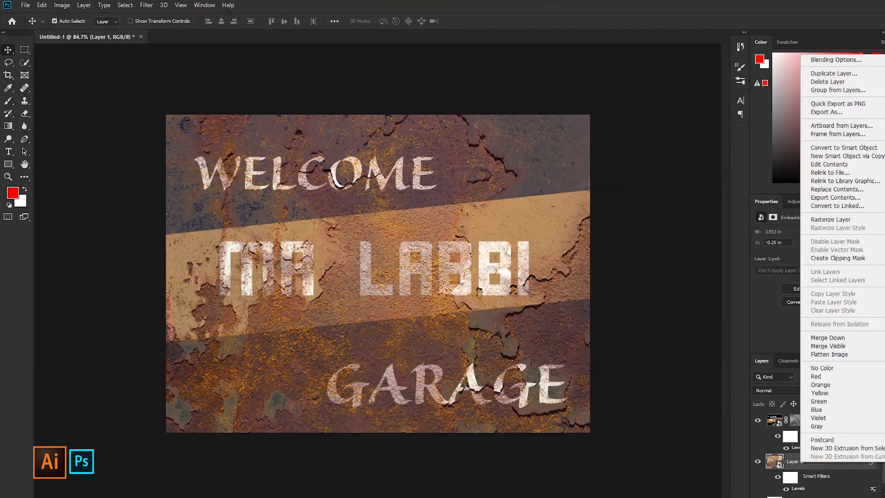
key("Escape")
left_click(829, 494)
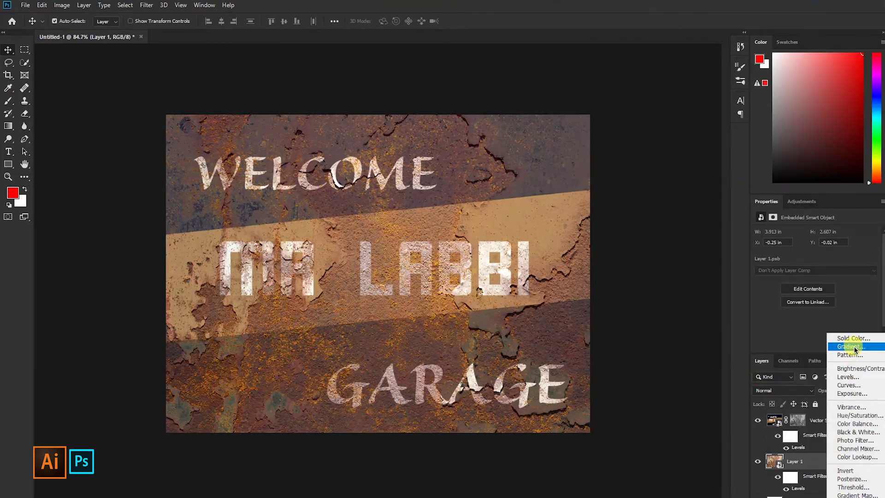
left_click(856, 371)
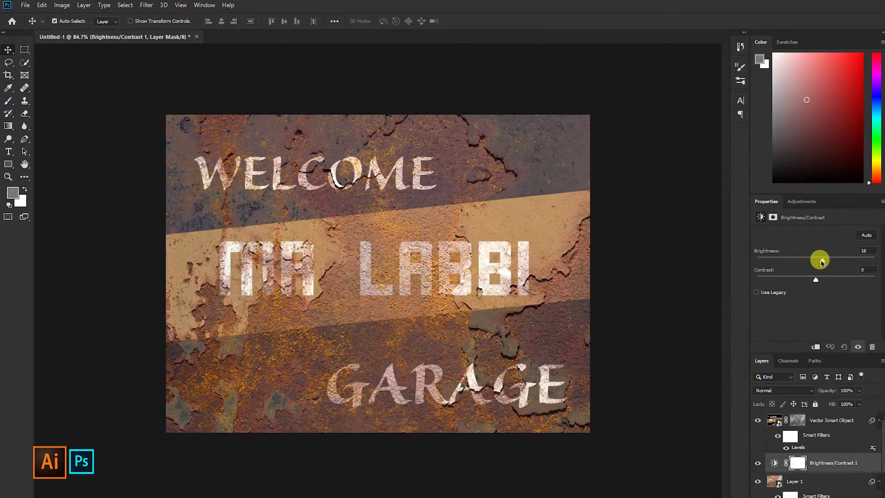
left_click_drag(822, 262, 817, 263)
left_click(815, 280)
mouse_move(816, 281)
left_mouse_down()
mouse_move(800, 282)
mouse_move(817, 283)
left_mouse_up()
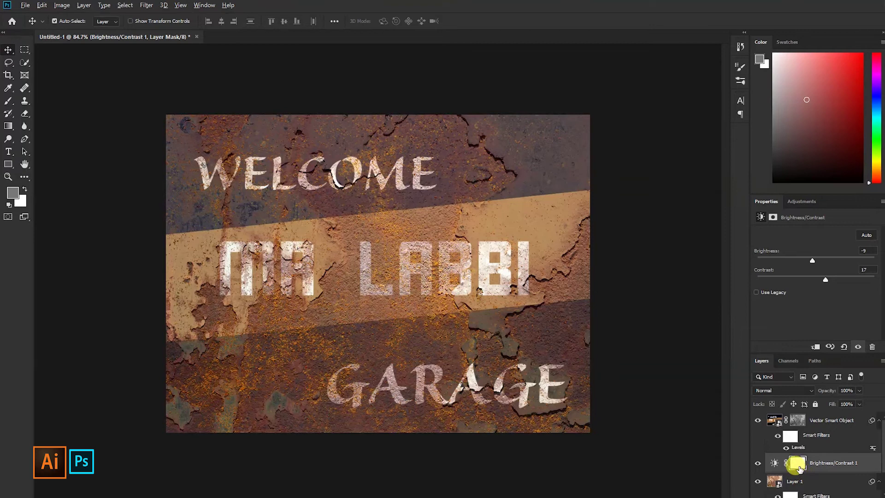
left_click(796, 467, "alt")
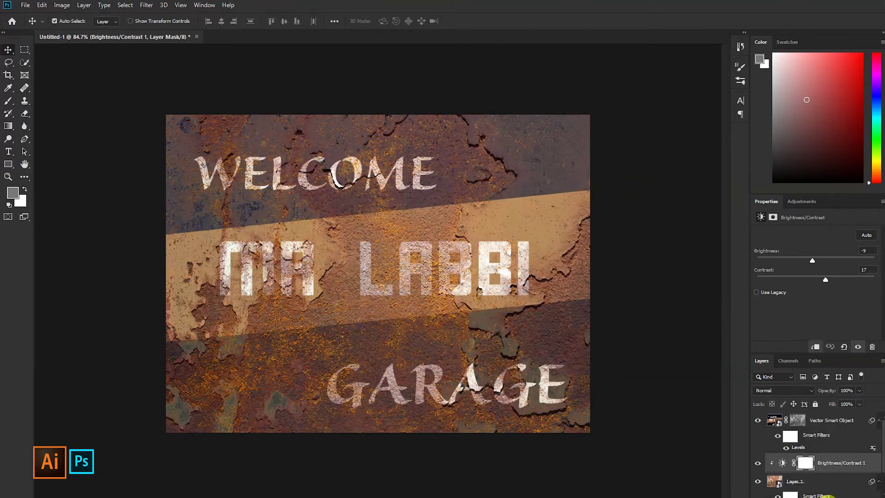
left_click(827, 496)
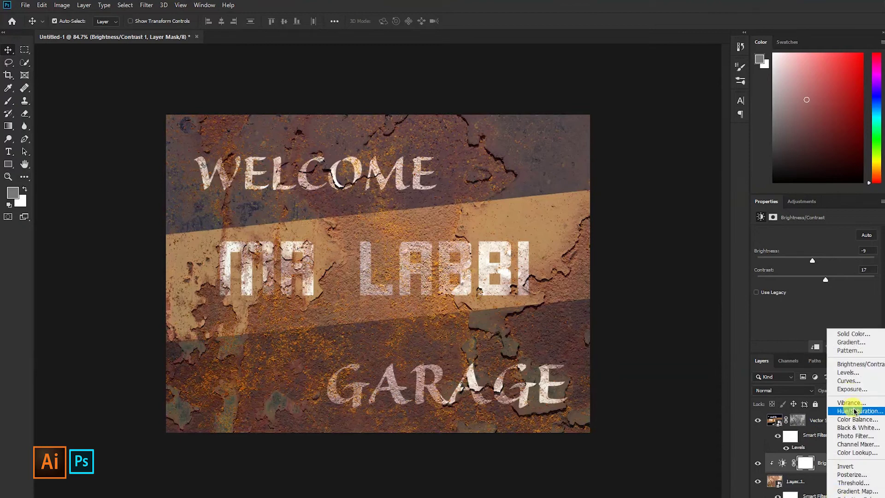
Add a Hue/Saturation layer (hue -9, saturation -29, lightness -11) clipped to the rust texture.
left_click(854, 411)
mouse_move(811, 274)
left_mouse_down()
mouse_move(797, 272)
mouse_move(828, 272)
mouse_move(813, 289)
mouse_move(828, 290)
mouse_move(791, 294)
mouse_move(838, 291)
mouse_move(760, 272)
mouse_move(854, 273)
mouse_move(807, 276)
mouse_move(833, 291)
mouse_move(816, 293)
left_mouse_up()
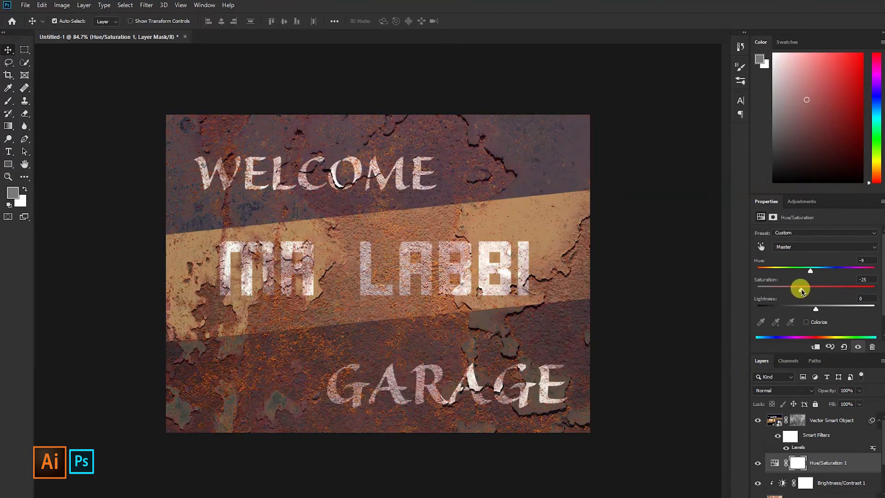
mouse_move(805, 292)
left_mouse_down()
mouse_move(792, 292)
mouse_move(798, 312)
mouse_move(812, 313)
left_mouse_up()
left_click(797, 465)
left_click(798, 469, "alt")
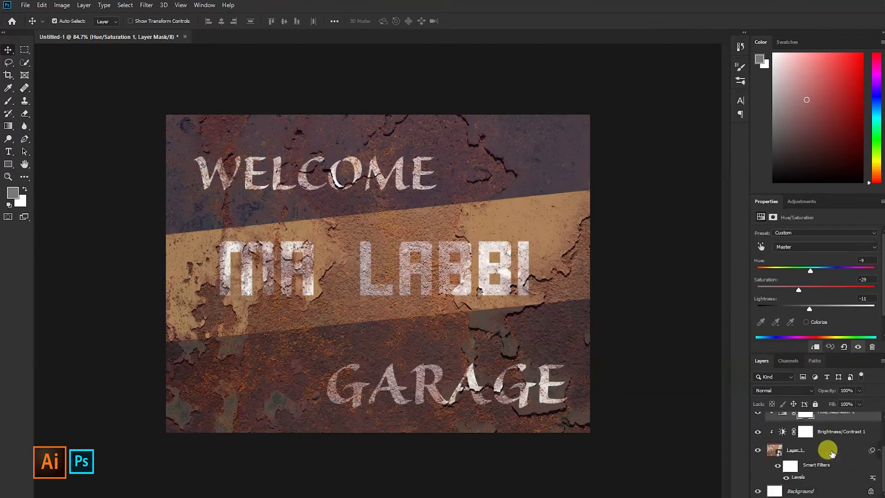
Apply Curves to the lettering-and-band layer with an RGB S-curve.
left_click(757, 420)
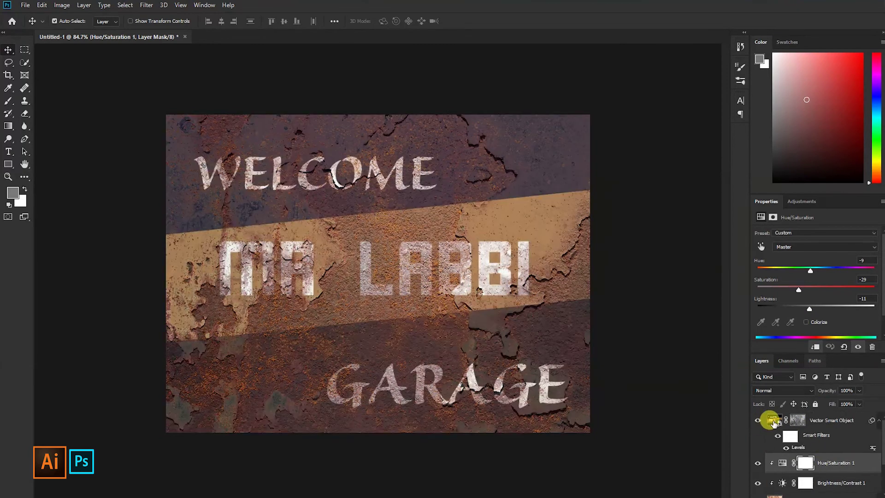
left_click(772, 421)
key("ctrl+m")
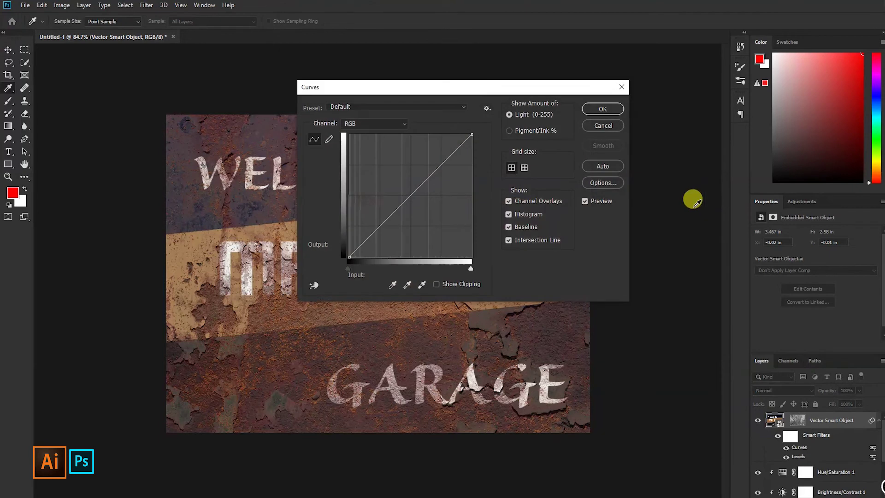
left_click_drag(471, 83, 719, 93)
left_click(768, 178)
left_click_drag(669, 176, 669, 167)
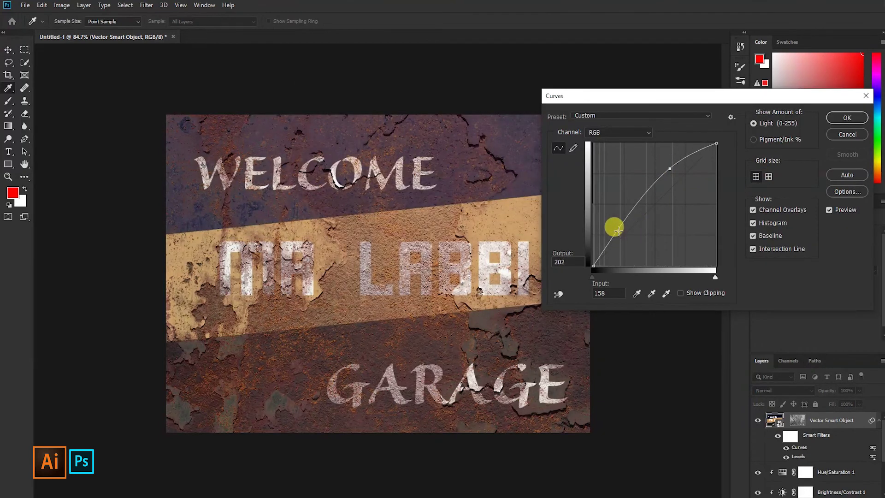
left_click_drag(618, 229, 622, 242)
Raise the Red curve, lift the Green curve and raise the Blue midtones.
left_click(618, 132)
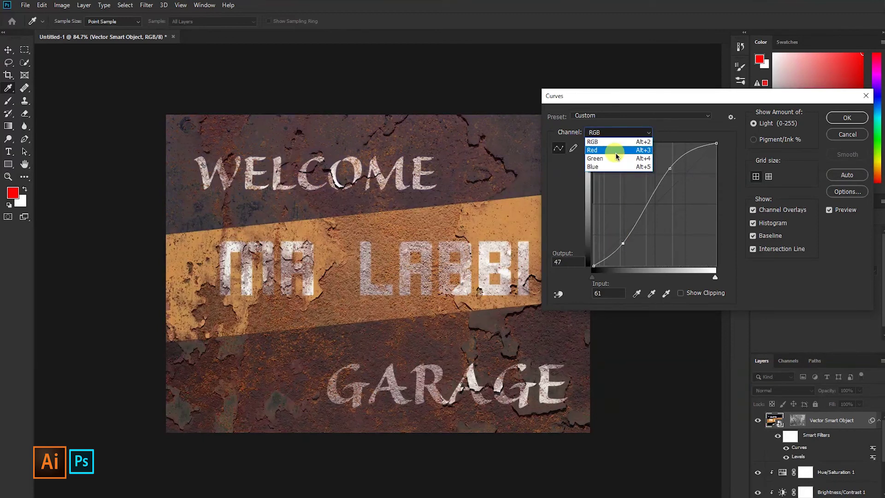
left_click_drag(673, 179, 669, 170)
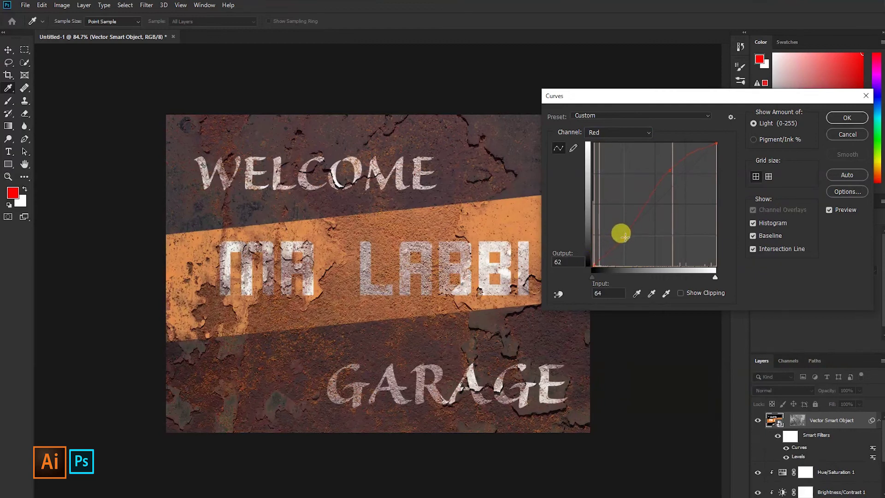
mouse_move(622, 234)
left_mouse_down()
mouse_move(617, 225)
mouse_move(627, 239)
mouse_move(636, 222)
left_mouse_up()
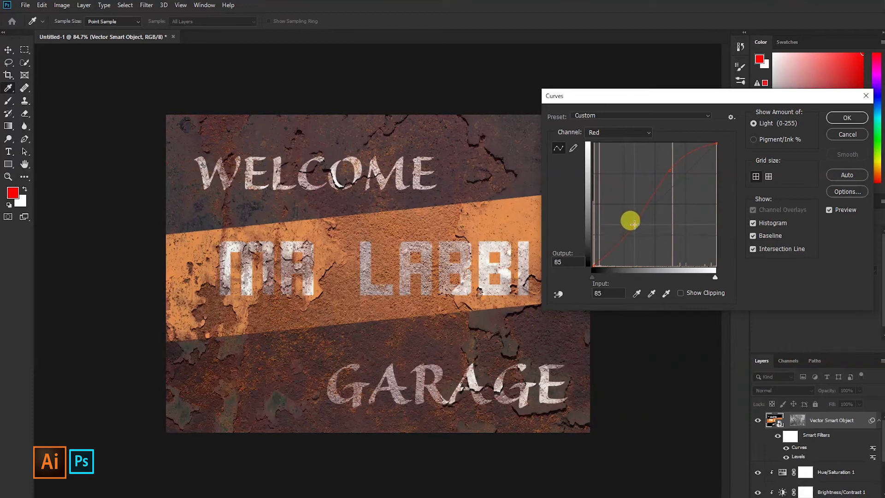
left_click(627, 133)
left_click(620, 157)
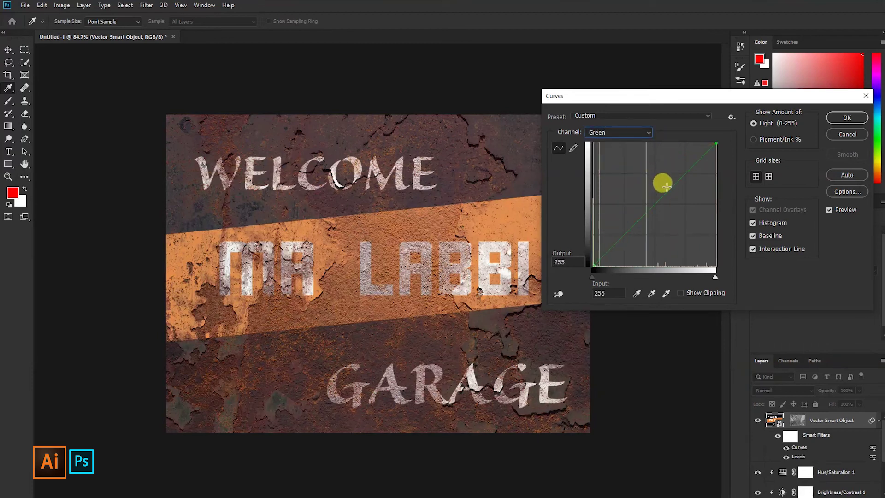
mouse_move(667, 187)
left_mouse_down()
mouse_move(683, 190)
mouse_move(677, 178)
mouse_move(684, 184)
mouse_move(680, 175)
mouse_move(658, 174)
mouse_move(675, 183)
left_mouse_up()
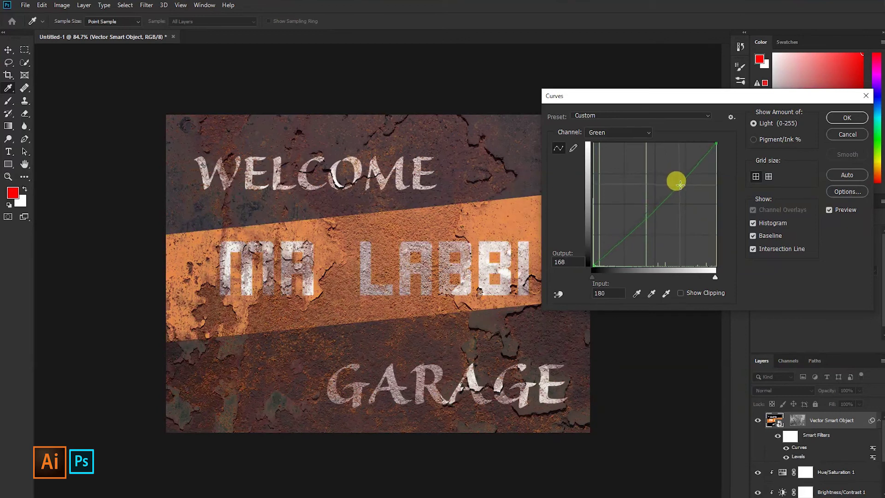
left_click_drag(617, 242, 620, 238)
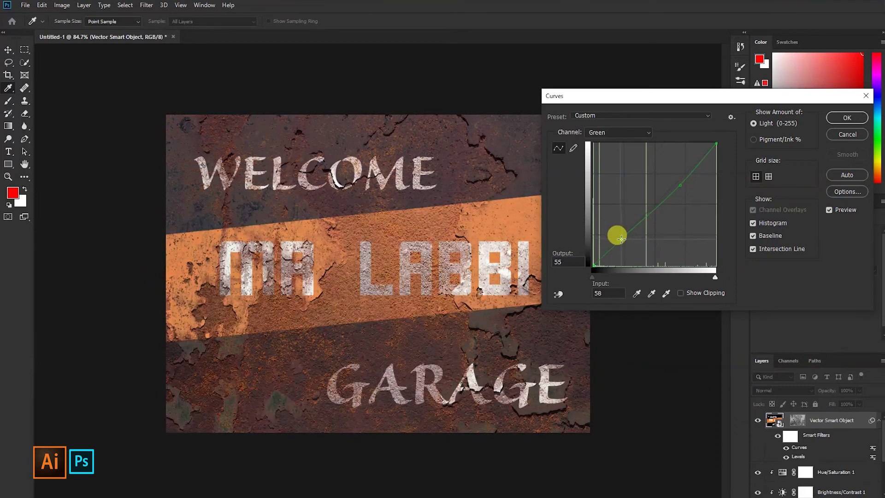
left_click(625, 132)
left_click(610, 169)
mouse_move(681, 177)
left_mouse_down()
mouse_move(679, 169)
mouse_move(688, 182)
mouse_move(681, 170)
mouse_move(659, 209)
left_mouse_up()
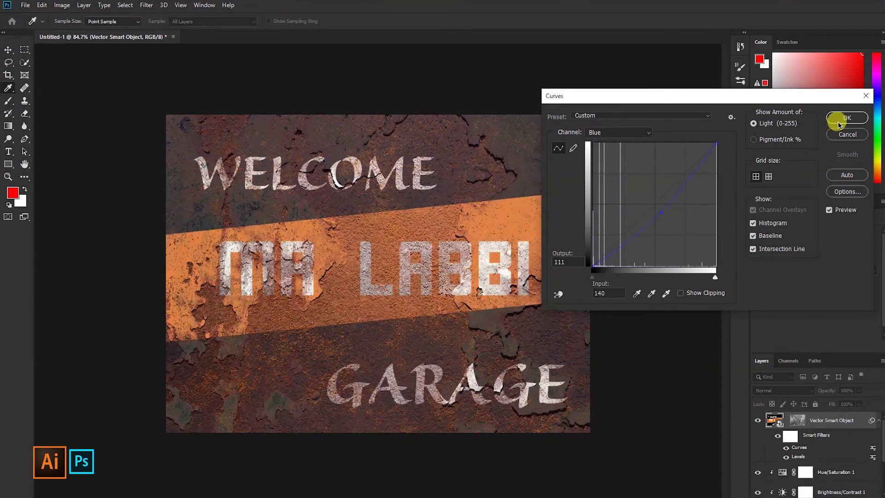
left_click(848, 117)
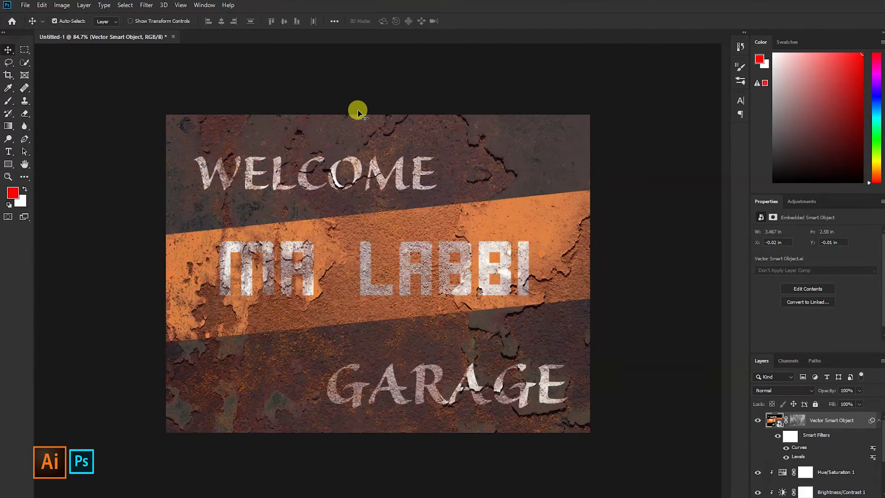
Reopen the Levels smart filter and brighten the lettering layer's midtones.
key("b")
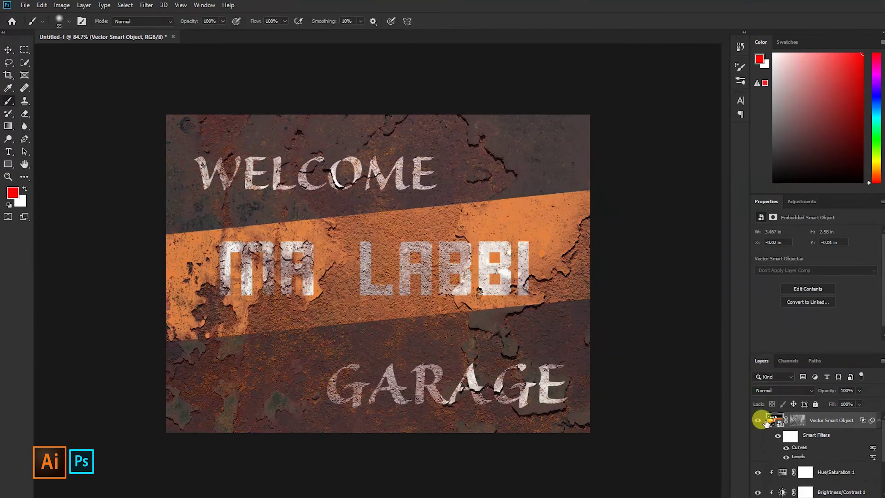
left_click_drag(790, 419, 775, 421)
left_click(807, 450)
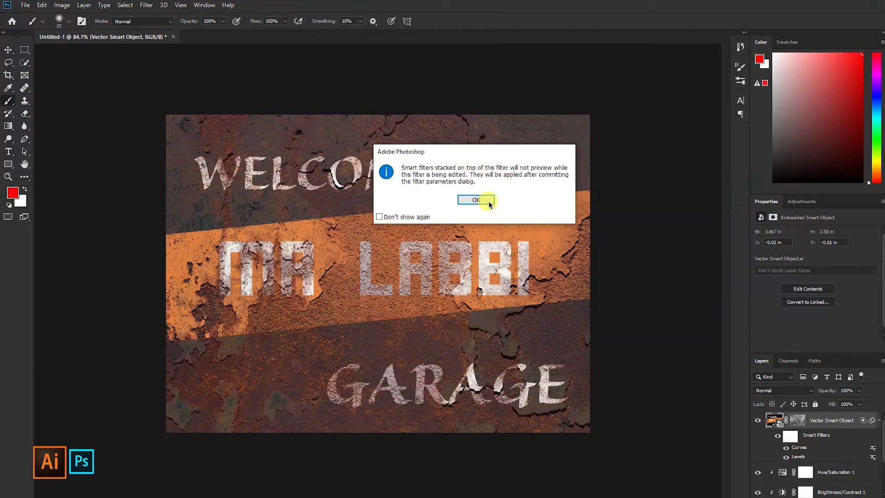
left_click(476, 200)
left_click_drag(626, 213, 599, 210)
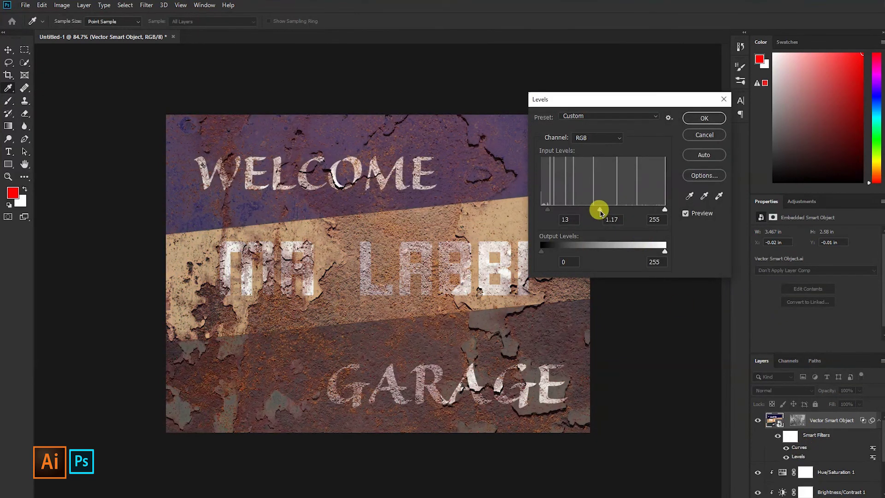
left_click(697, 120)
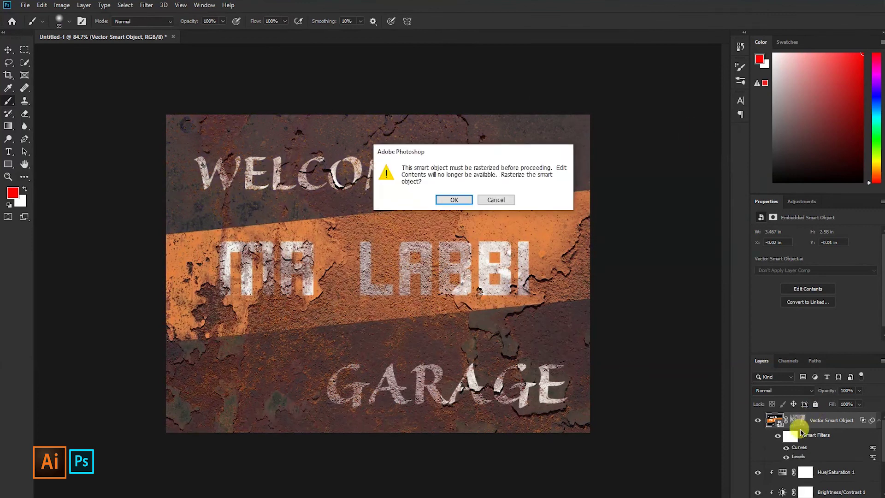
left_click(499, 199)
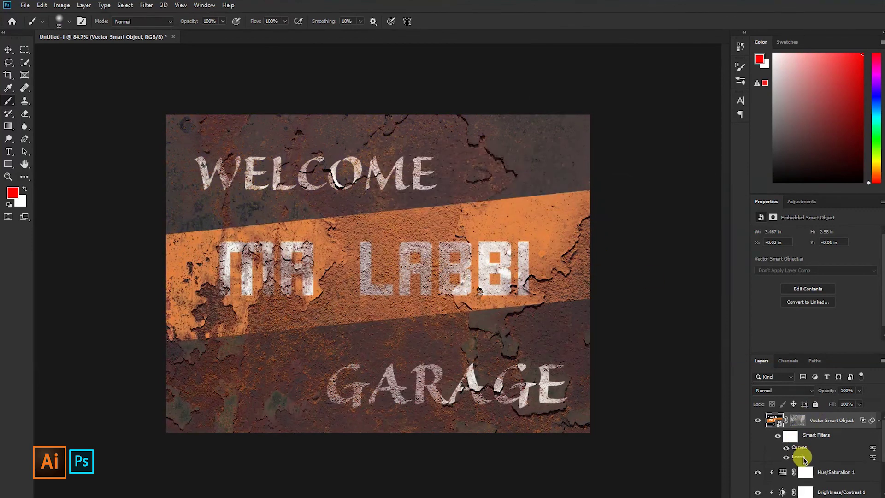
Set the Levels filter's black input to 116 and pull the white input lower.
double_click(802, 457)
left_click(477, 198)
mouse_move(547, 209)
left_mouse_down()
mouse_move(623, 218)
mouse_move(584, 219)
mouse_move(644, 216)
mouse_move(632, 216)
left_mouse_up()
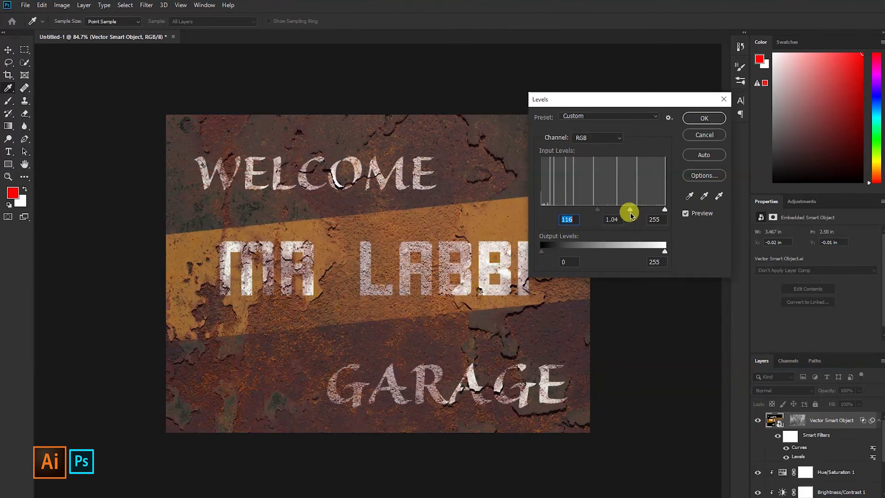
left_click_drag(542, 251, 547, 256)
type("1")
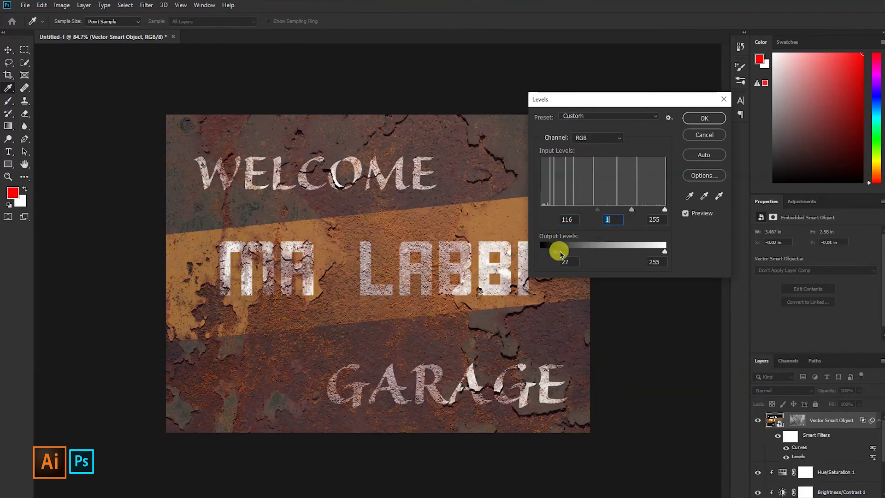
left_click_drag(660, 251, 628, 250)
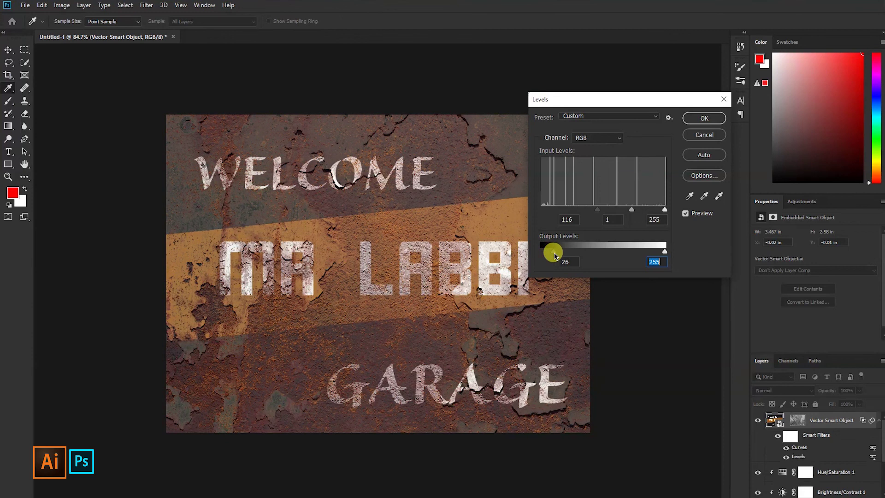
left_click(539, 252)
left_click_drag(663, 211, 650, 210)
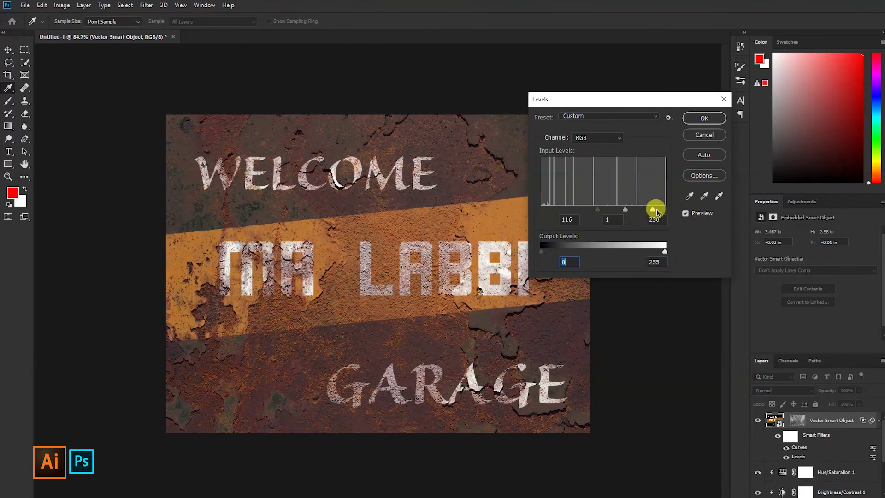
left_click(704, 118)
key("b")
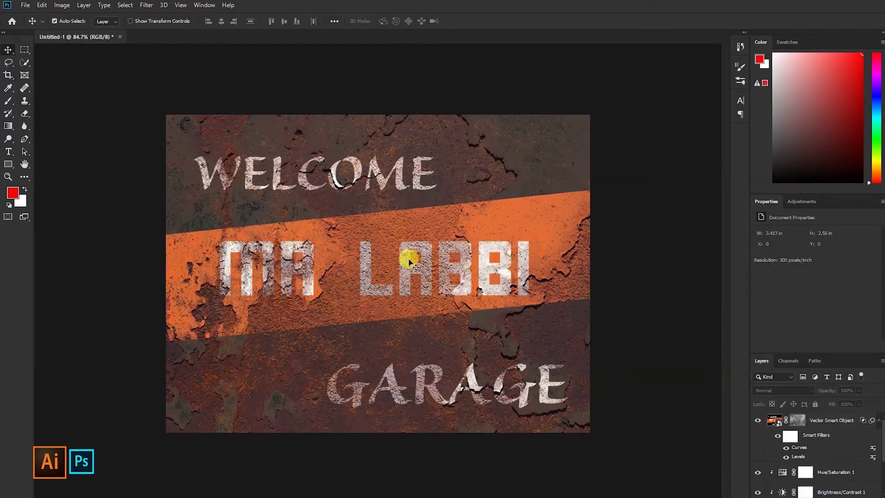
scroll(658, 166, "down", 2, "alt")
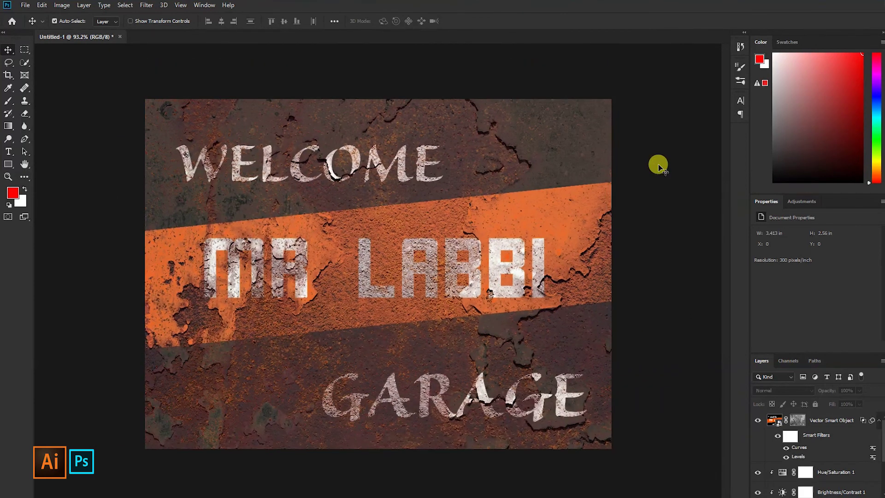